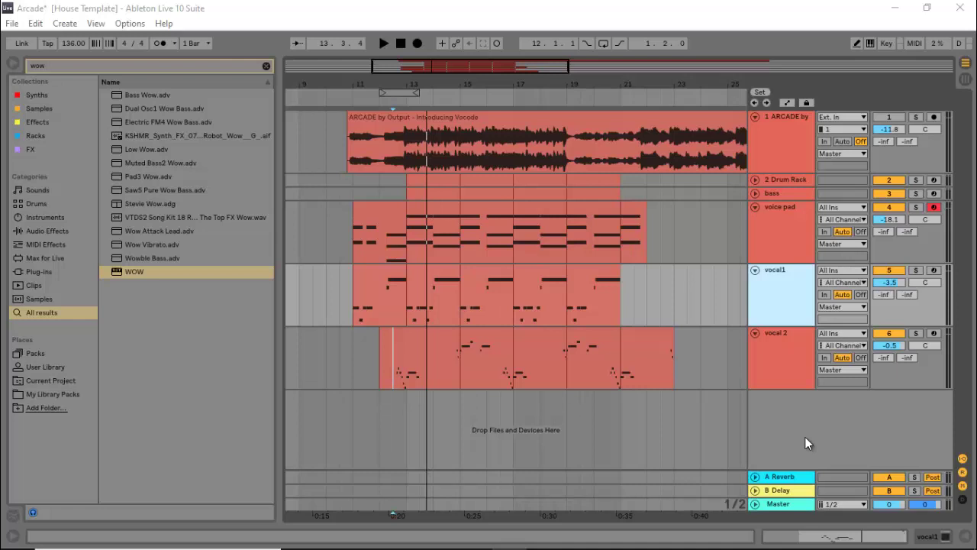
Play the ARCADE reference track soloed from bar 13, and switch its solo off again.
{"action": "left_click", "coordinate": [418, 145]}
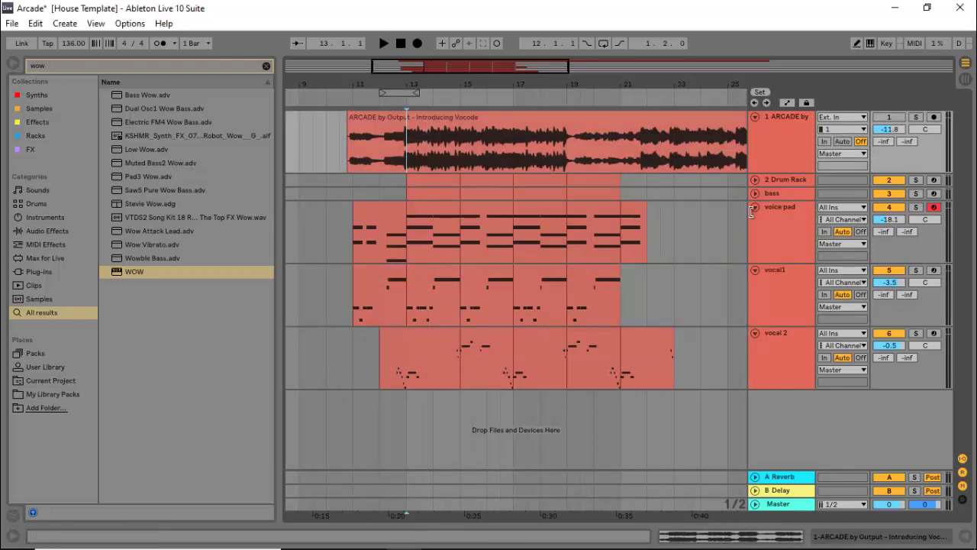
{"action": "left_click", "coordinate": [916, 117]}
{"action": "key", "text": "space"}
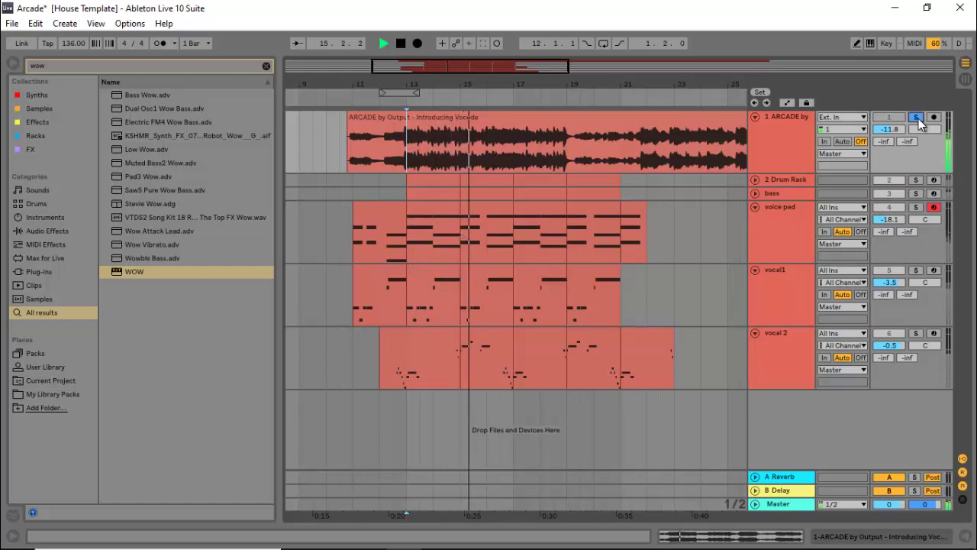
{"action": "key", "text": "space"}
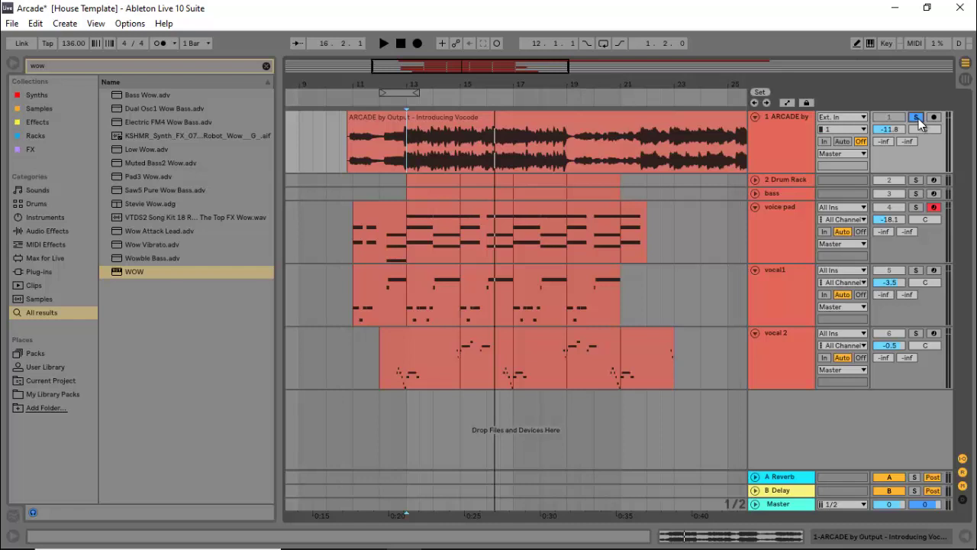
{"action": "left_click", "coordinate": [917, 118]}
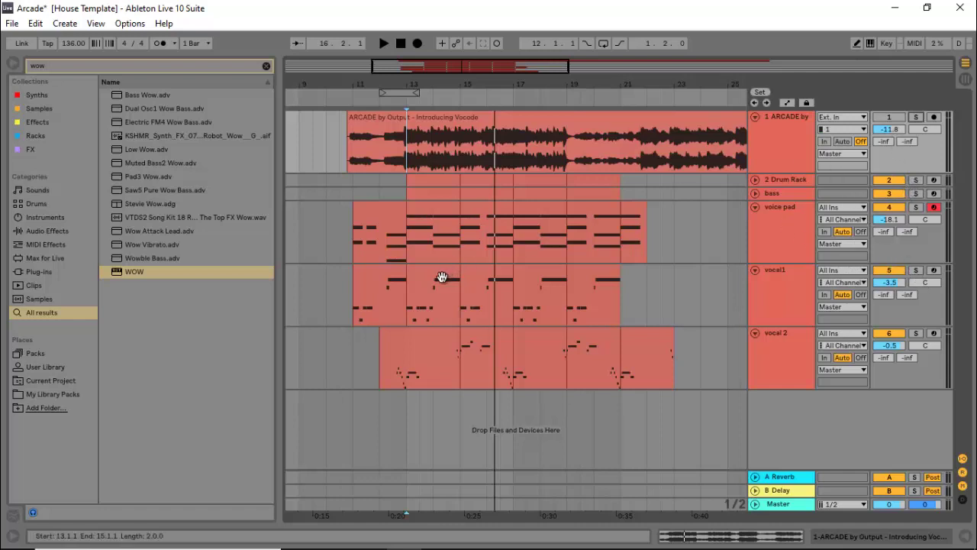
Show the instruments on the vocal1 and vocal 2 tracks, and play the whole arrangement from bar 13.
{"action": "left_click", "coordinate": [406, 313]}
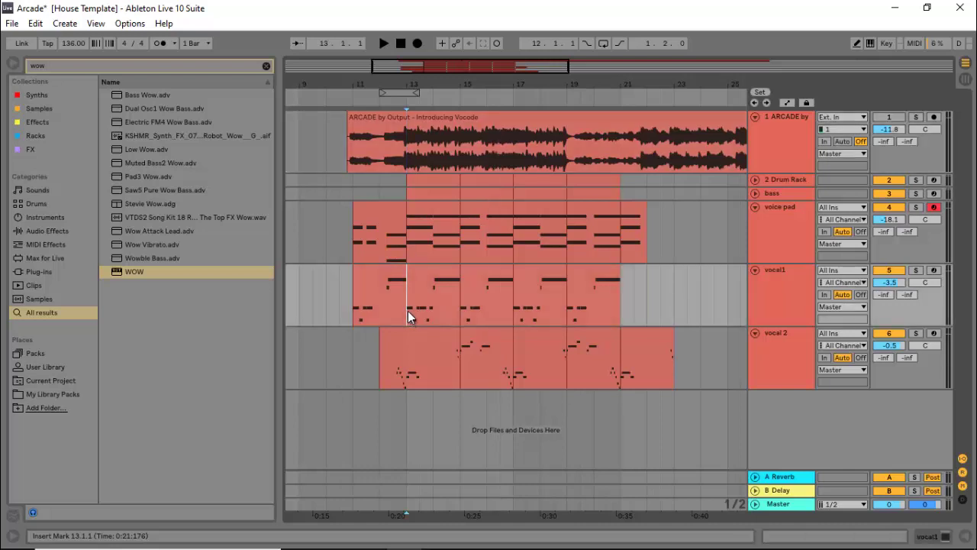
{"action": "double_click", "coordinate": [765, 297]}
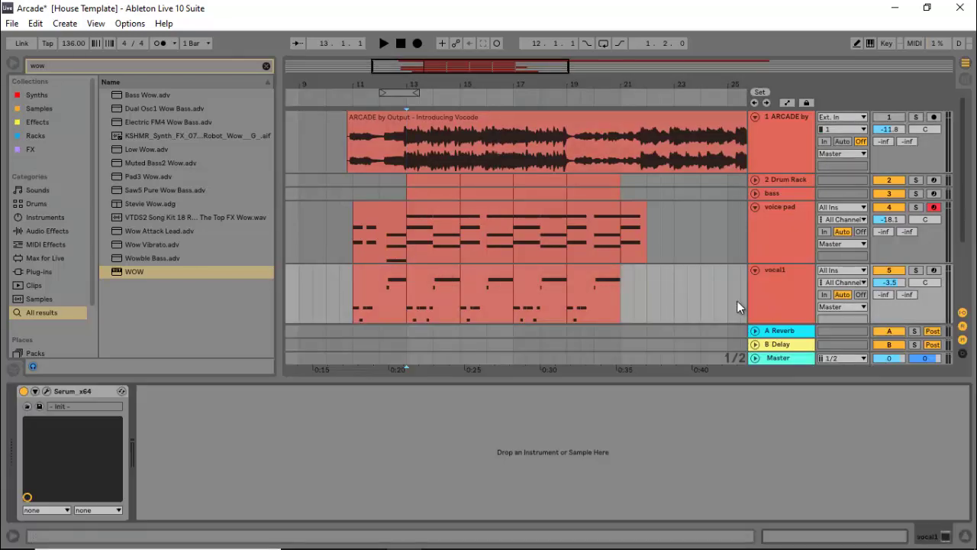
{"action": "scroll", "coordinate": [786, 282], "scroll_direction": "down", "scroll_amount": 3}
{"action": "left_click", "coordinate": [784, 288]}
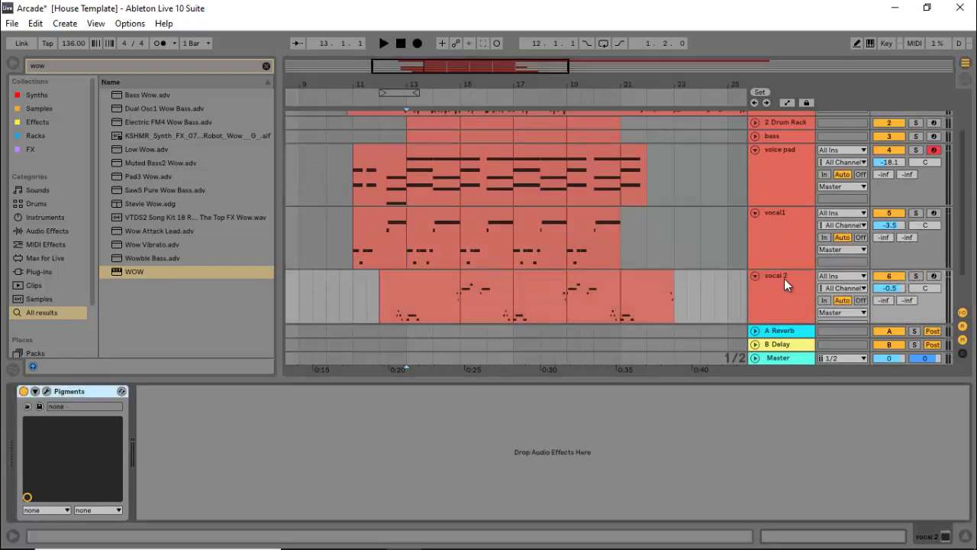
{"action": "left_click", "coordinate": [778, 237]}
{"action": "key", "text": "space"}
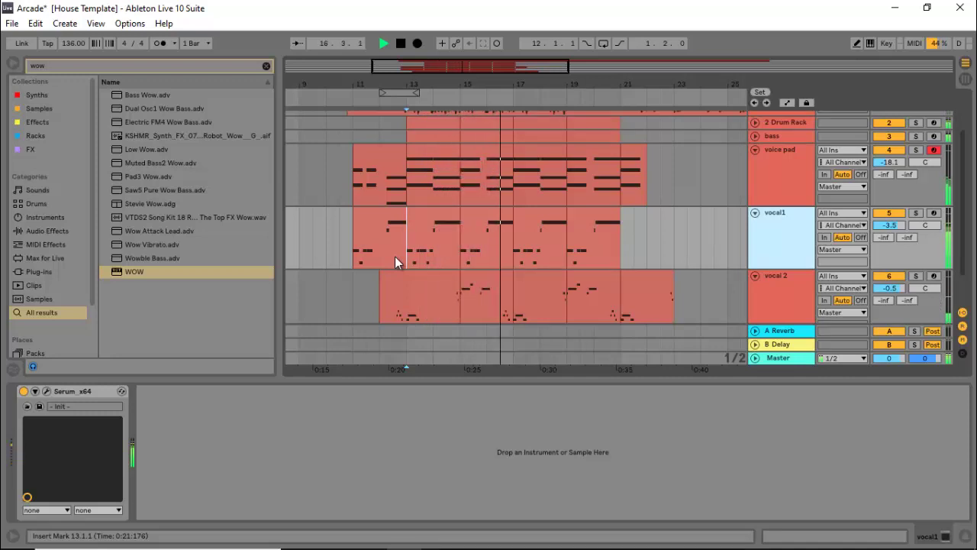
{"action": "key", "text": "space"}
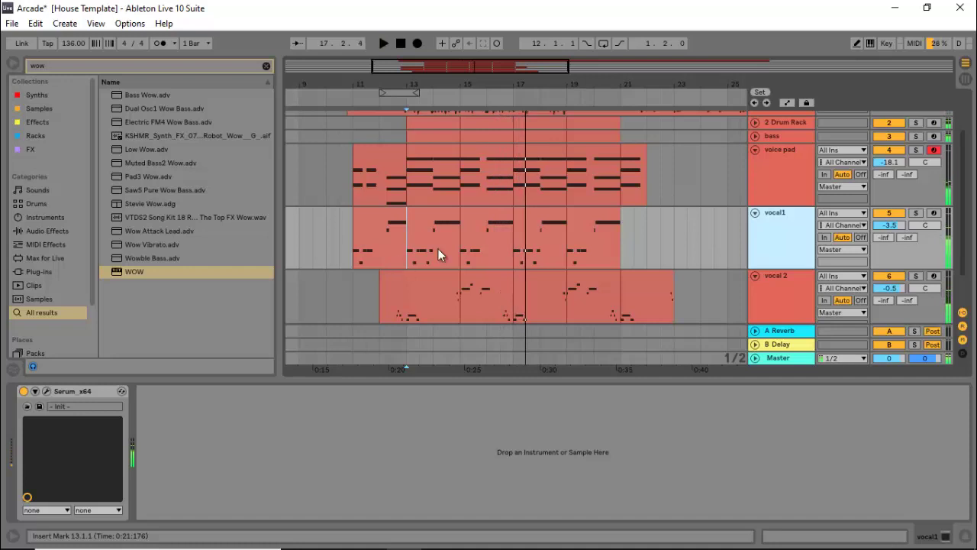
Select bars 13 to 15 of the vocal1 clip and play the soloed ARCADE reference track over that part.
{"action": "left_click_drag", "start_coordinate": [403, 253], "coordinate": [461, 252]}
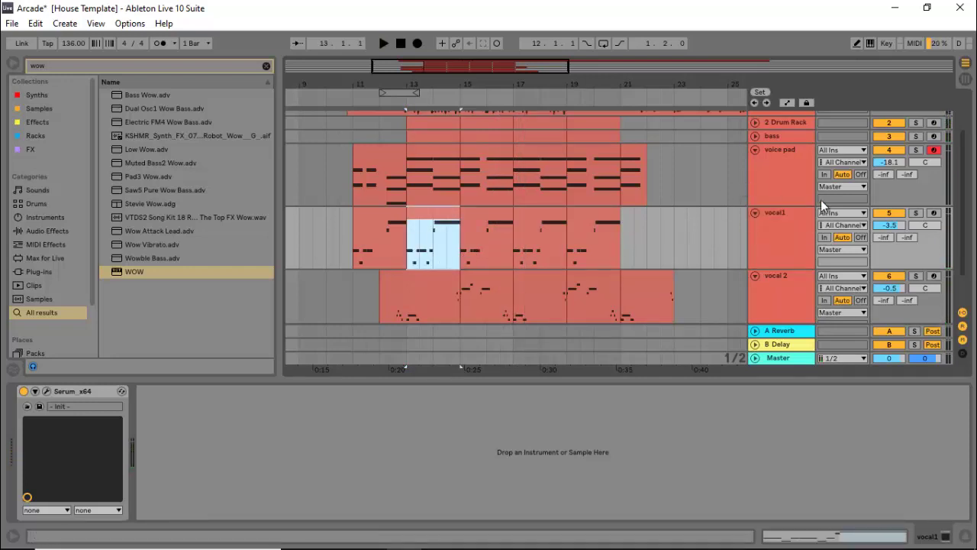
{"action": "scroll", "coordinate": [839, 204], "scroll_direction": "up", "scroll_amount": 2}
{"action": "left_click", "coordinate": [916, 117]}
{"action": "key", "text": "space"}
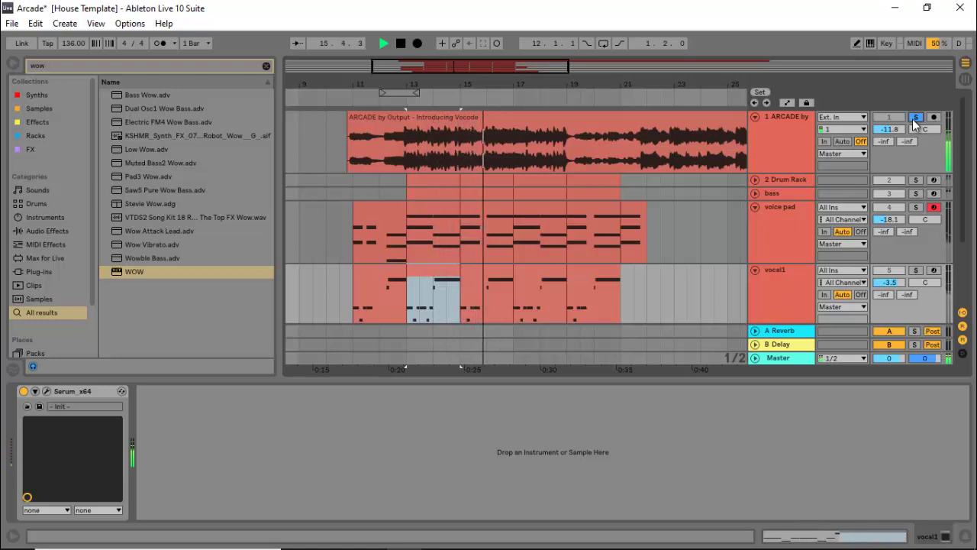
{"action": "key", "text": "space"}
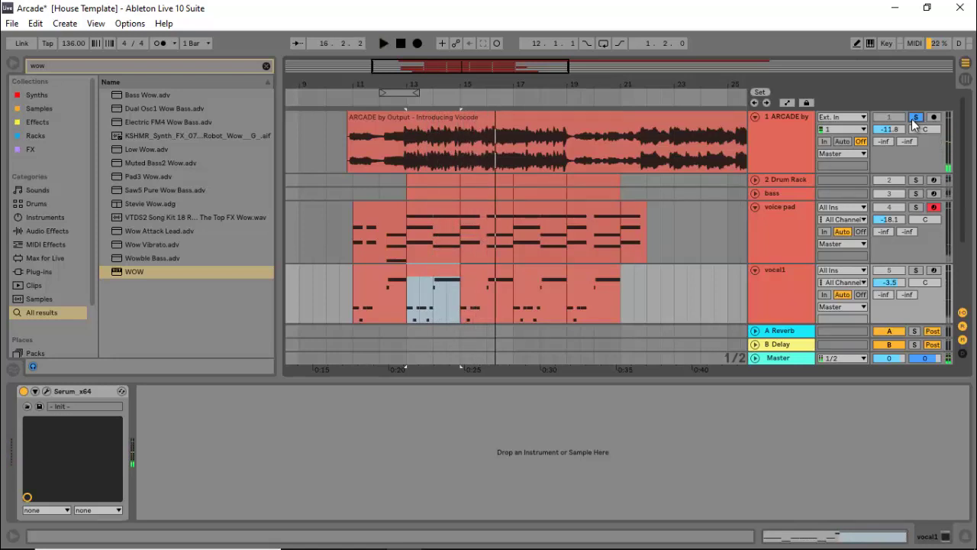
Solo the vocal1 track instead of the reference and open its Serum plug-in window.
{"action": "scroll", "coordinate": [785, 177], "scroll_direction": "down", "scroll_amount": 3}
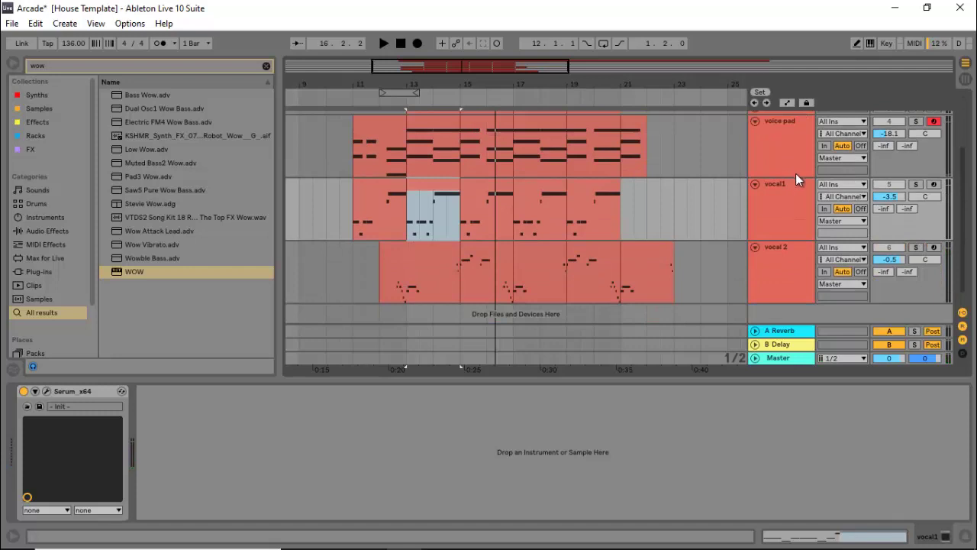
{"action": "left_click", "coordinate": [429, 188]}
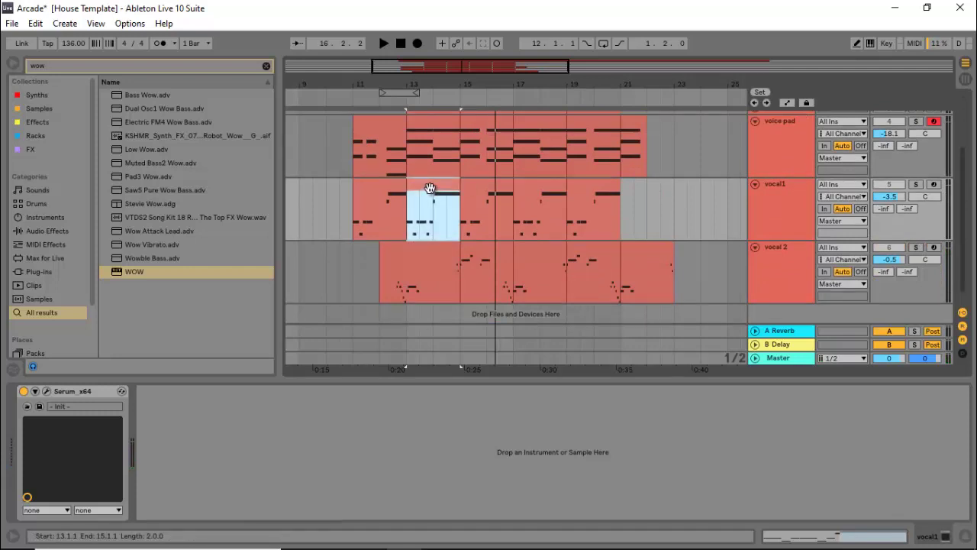
{"action": "key", "text": "ctrl+alt+p"}
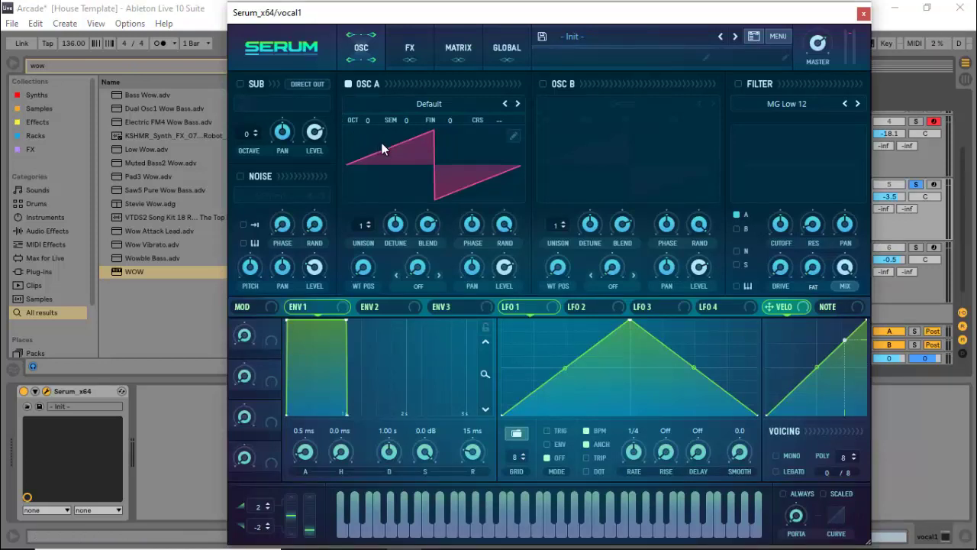
Enable oscillator B in Serum and load the digital DirtySaw wavetable into oscillator A.
{"action": "left_click", "coordinate": [429, 103]}
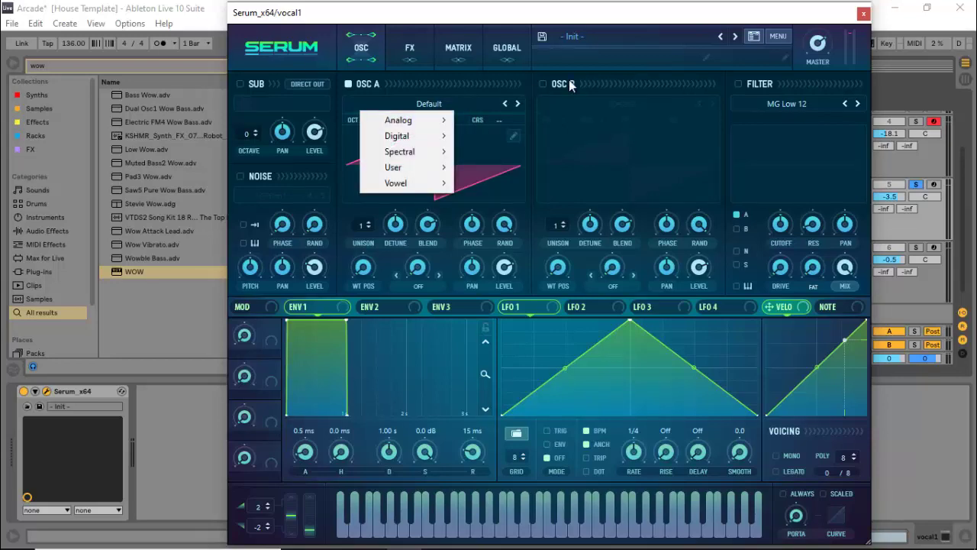
{"action": "left_click", "coordinate": [548, 83]}
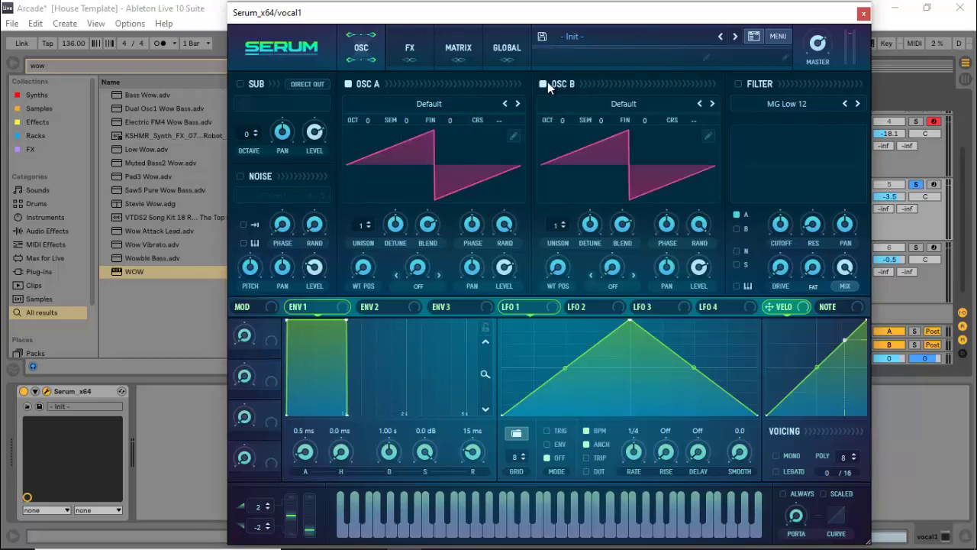
{"action": "left_click", "coordinate": [416, 103]}
{"action": "mouse_move", "coordinate": [417, 135]}
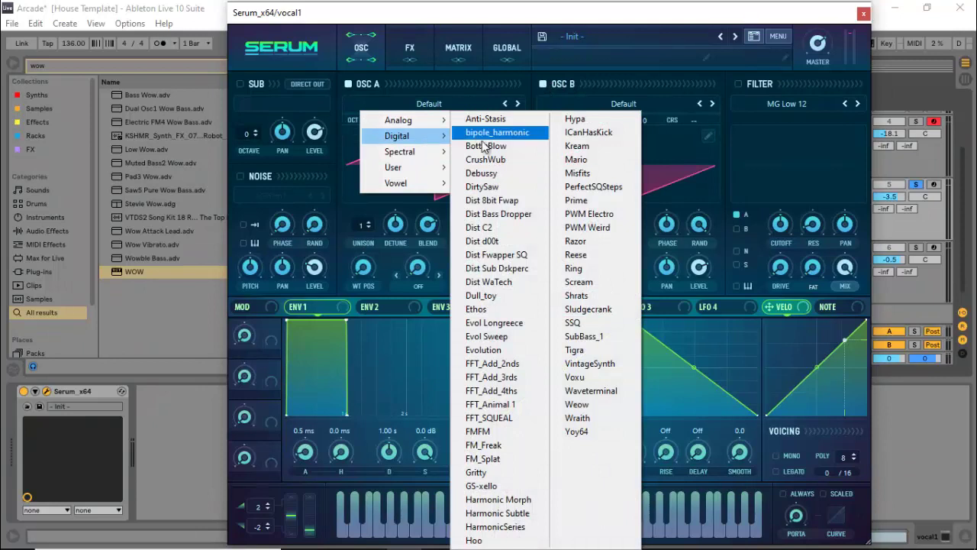
{"action": "left_click", "coordinate": [500, 188]}
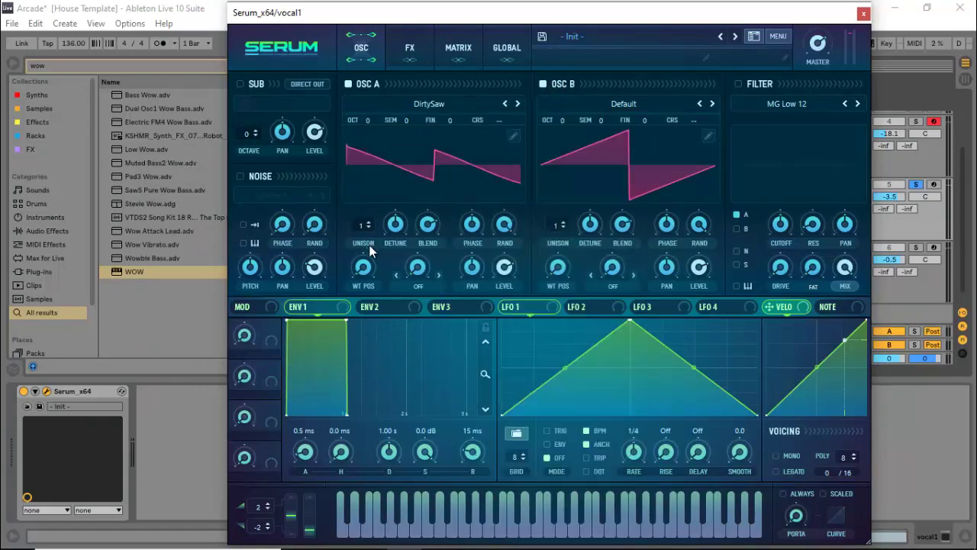
Raise oscillator A's wavetable position to a more jagged waveform and set its octave to -1.
{"action": "mouse_move", "coordinate": [363, 277]}
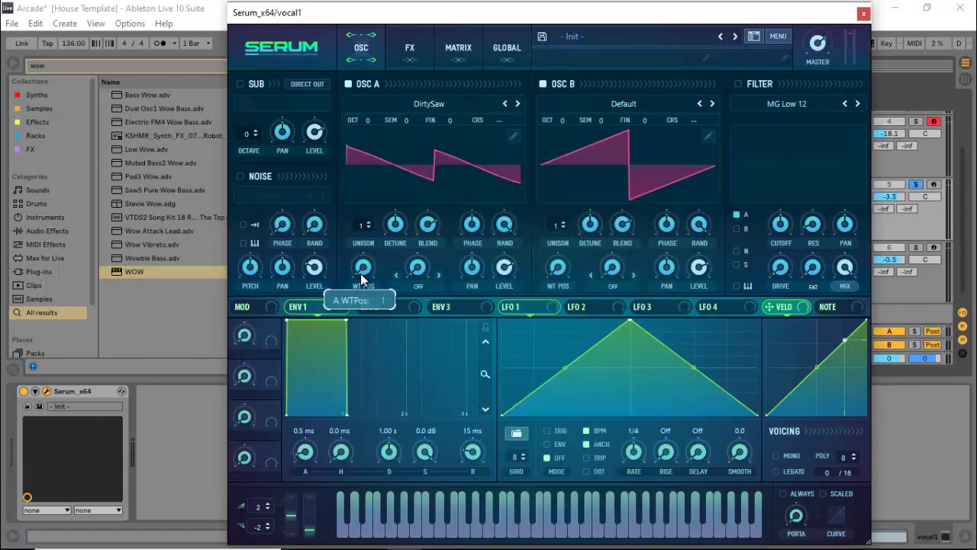
{"action": "left_click_drag", "start_coordinate": [381, 257], "coordinate": [382, 229]}
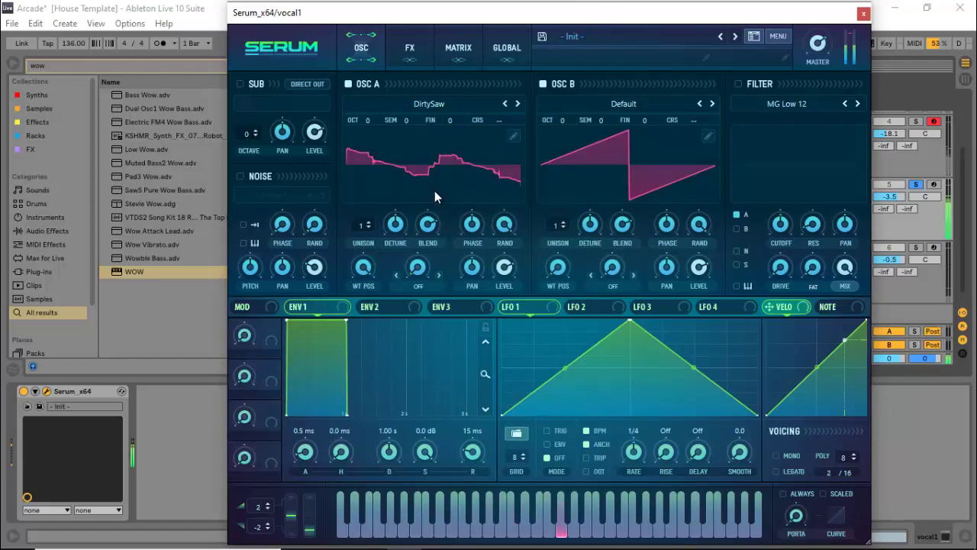
{"action": "left_click_drag", "start_coordinate": [368, 123], "coordinate": [369, 142]}
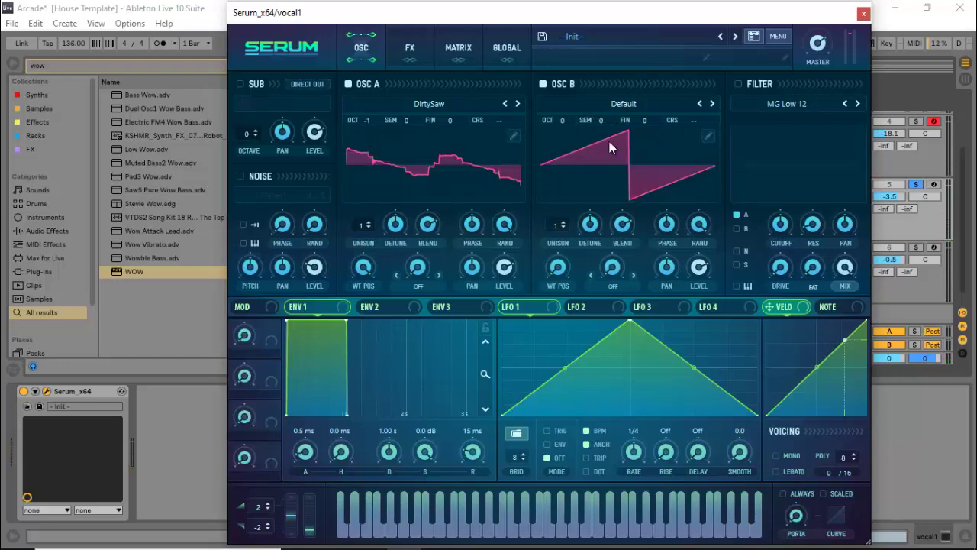
Load the Basic Shapes wavetable into oscillator B and move its wavetable position to the square wave.
{"action": "left_click", "coordinate": [604, 104]}
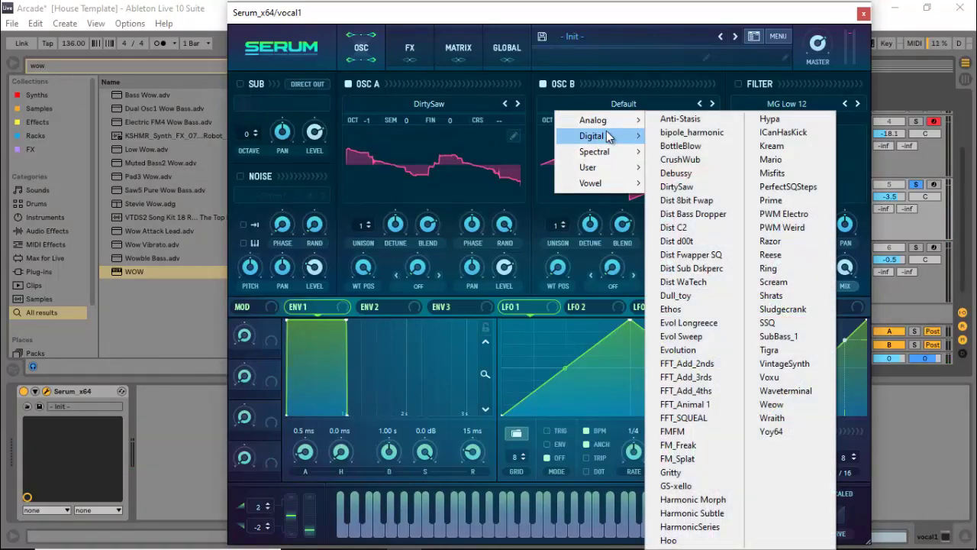
{"action": "mouse_move", "coordinate": [621, 118]}
{"action": "left_click", "coordinate": [679, 186]}
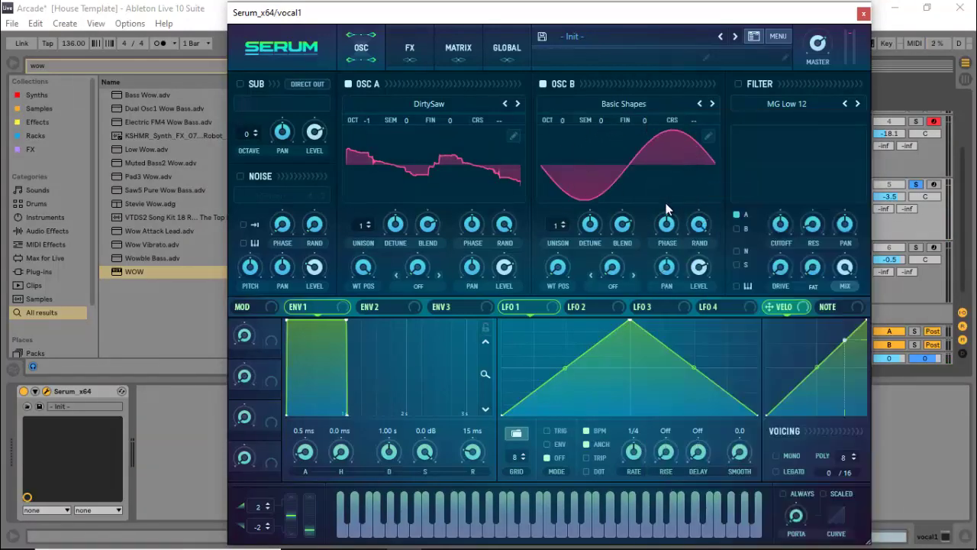
{"action": "left_click_drag", "start_coordinate": [558, 267], "coordinate": [561, 212]}
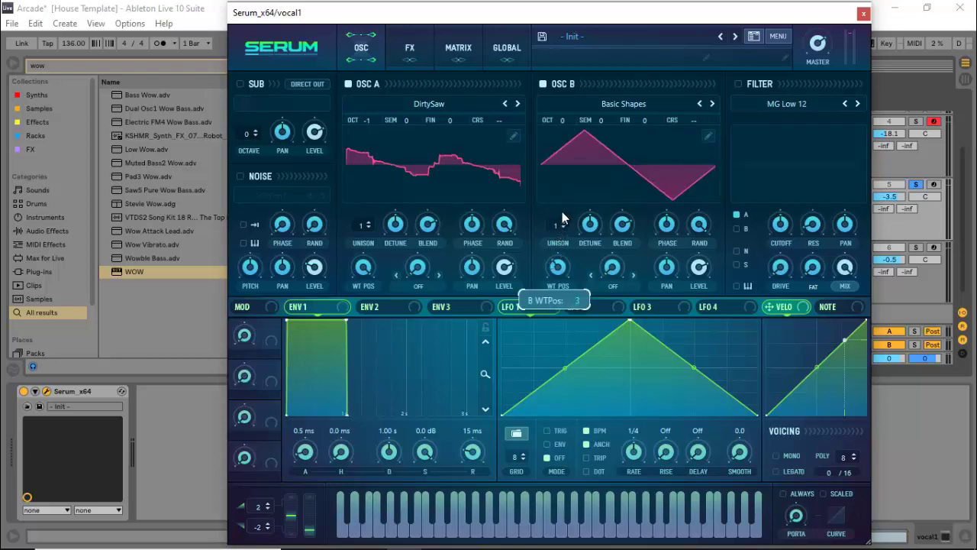
{"action": "left_click_drag", "start_coordinate": [562, 267], "coordinate": [562, 249]}
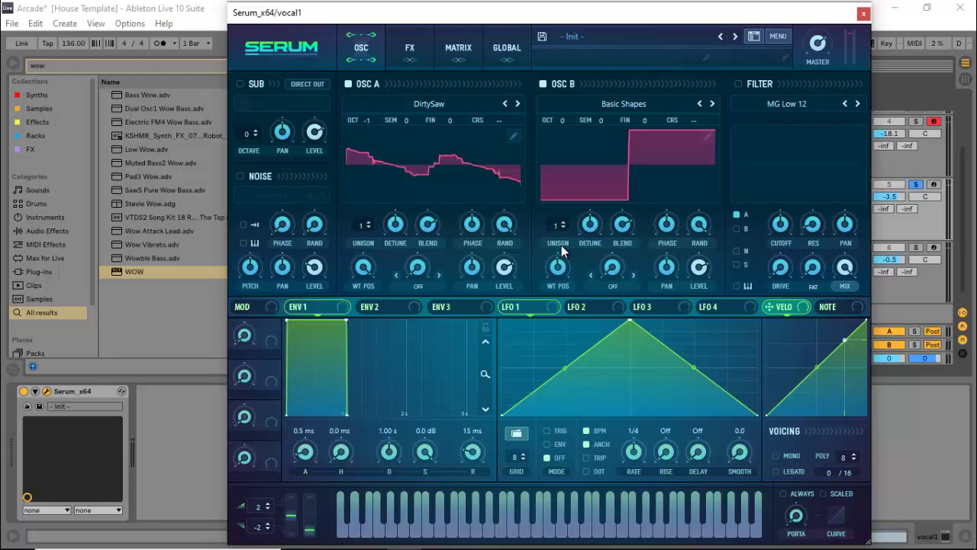
Set oscillator A's warp mode to FM (from B) and lower oscillator B's level to 0%.
{"action": "left_click", "coordinate": [429, 287]}
{"action": "left_click", "coordinate": [438, 476]}
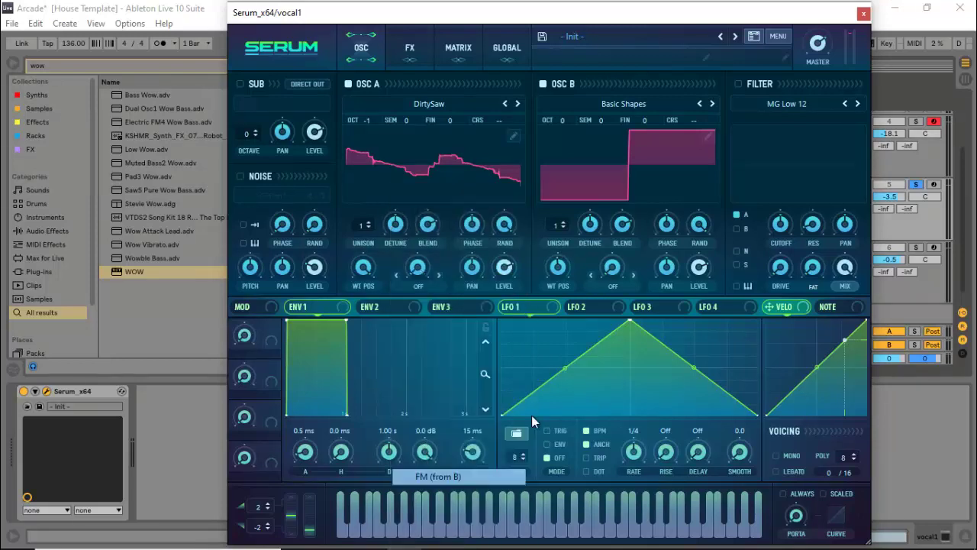
{"action": "left_click_drag", "start_coordinate": [700, 271], "coordinate": [662, 350]}
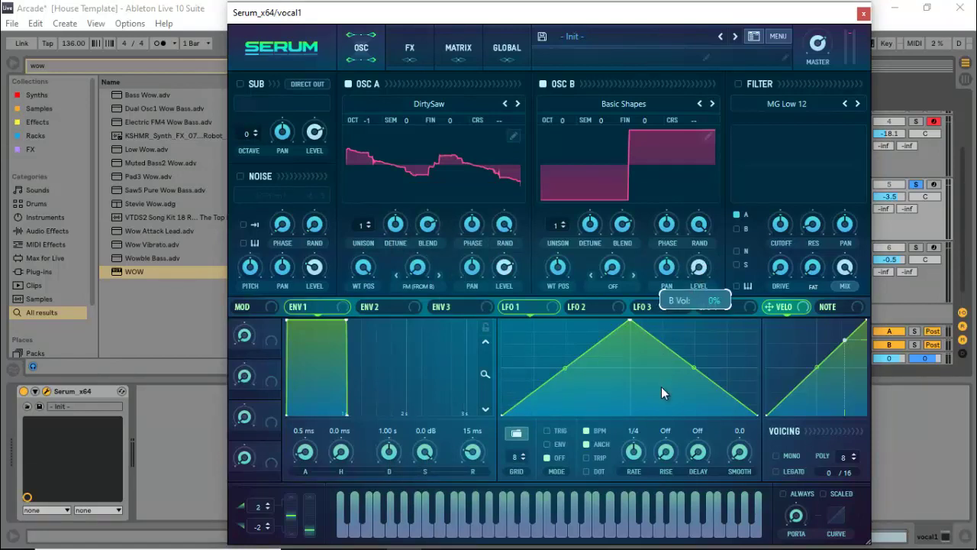
{"action": "left_click_drag", "start_coordinate": [661, 387], "coordinate": [661, 386]}
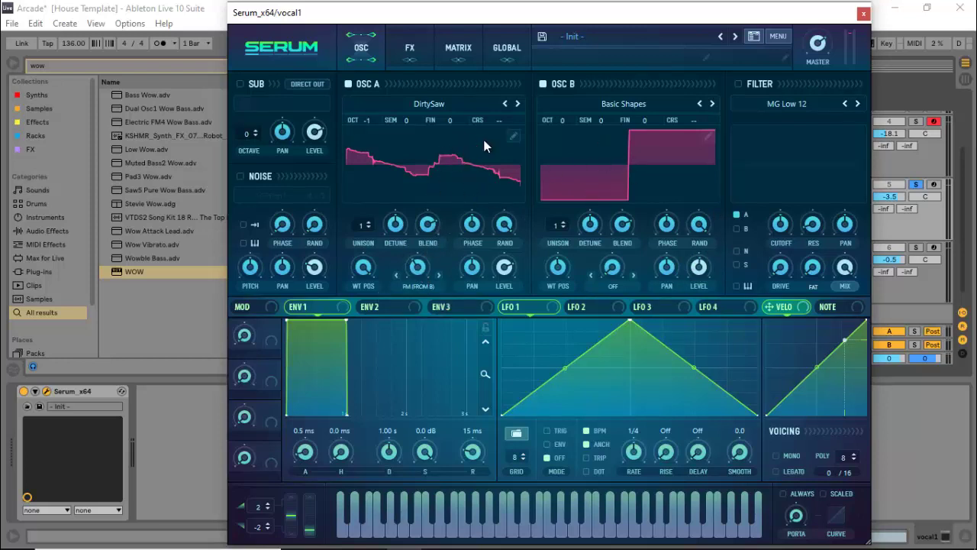
Raise oscillator A's FM warp amount slightly and set oscillator B's octave to -1.
{"action": "left_click_drag", "start_coordinate": [426, 268], "coordinate": [432, 240]}
{"action": "mouse_move", "coordinate": [420, 273]}
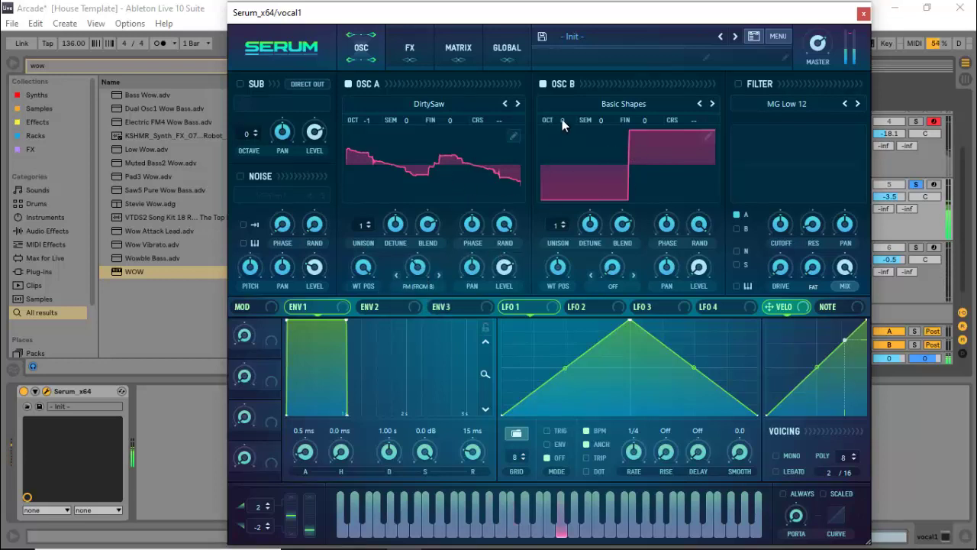
{"action": "left_click_drag", "start_coordinate": [562, 119], "coordinate": [563, 134]}
{"action": "mouse_move", "coordinate": [422, 271]}
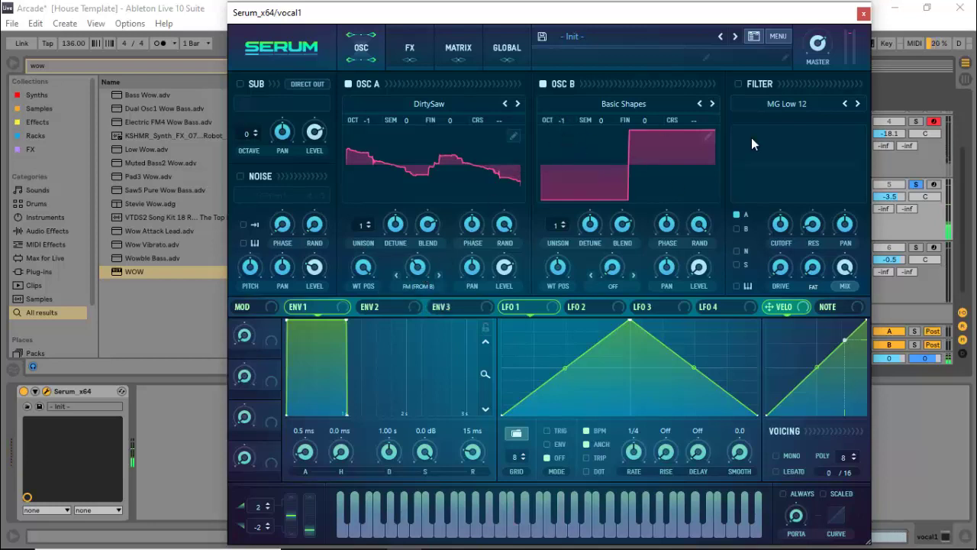
Enable the filter for oscillators A and B, set its type to Formant-I, and raise its resonance.
{"action": "left_click", "coordinate": [738, 83]}
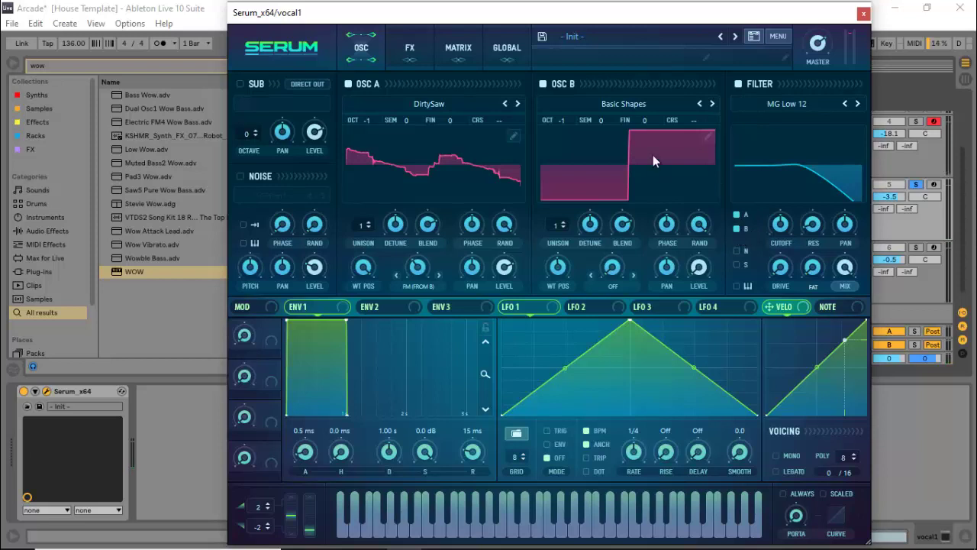
{"action": "left_click", "coordinate": [736, 229]}
{"action": "left_click", "coordinate": [796, 110]}
{"action": "mouse_move", "coordinate": [801, 167]}
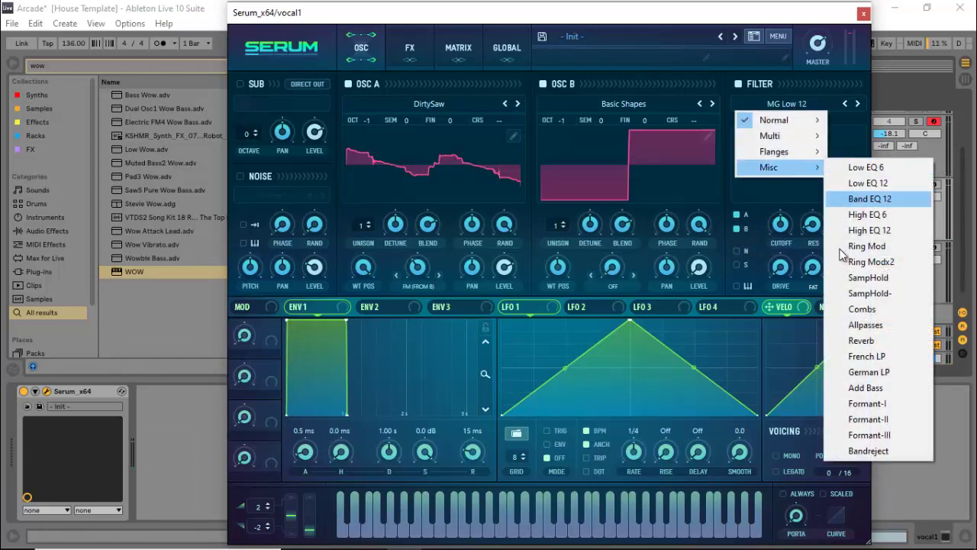
{"action": "left_click", "coordinate": [842, 405]}
{"action": "mouse_move", "coordinate": [813, 220]}
{"action": "left_click_drag", "start_coordinate": [812, 220], "coordinate": [822, 178]}
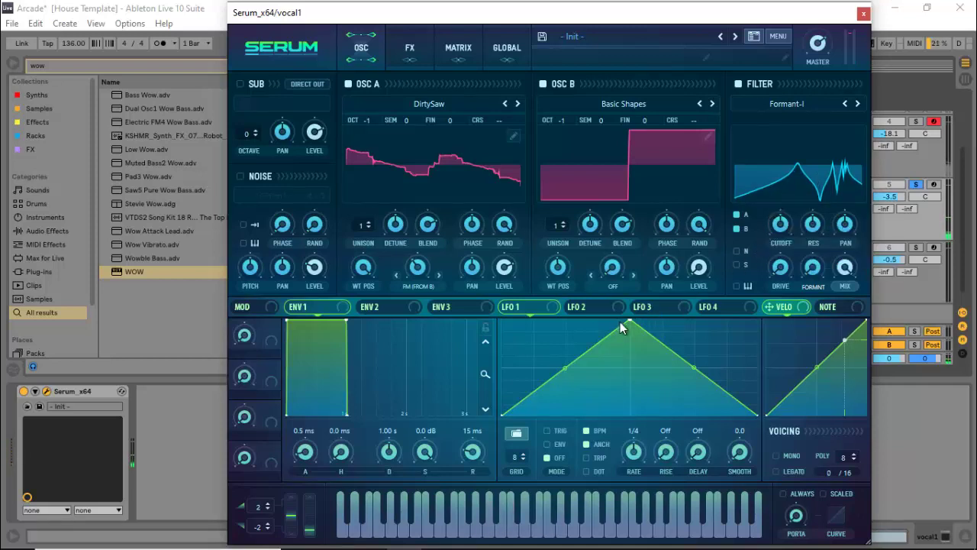
Reshape LFO 1 by moving its peak close to the start for a fast rise and long fall.
{"action": "left_click_drag", "start_coordinate": [628, 320], "coordinate": [530, 319]}
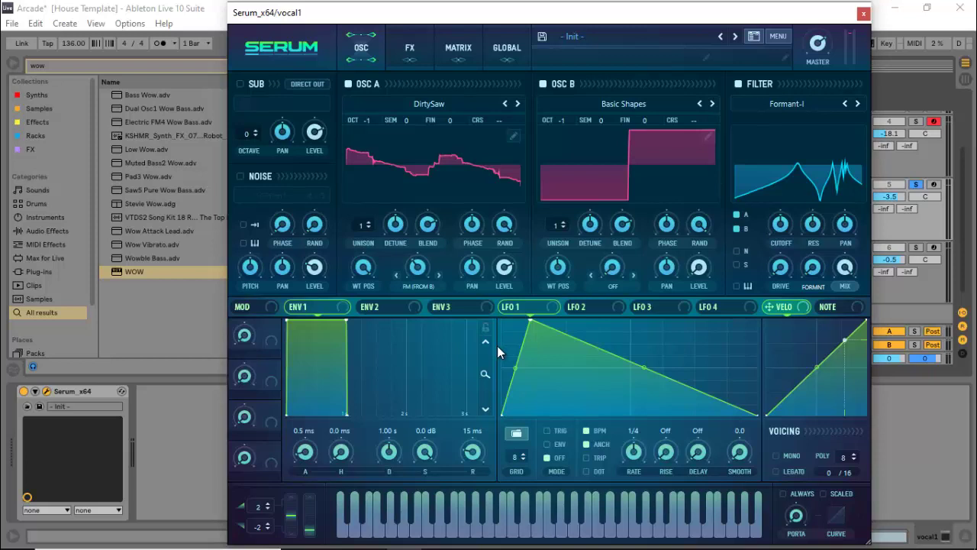
Bow LFO 1's rising segment outward and assign LFO 1 to modulate the filter cutoff.
{"action": "mouse_move", "coordinate": [516, 368]}
{"action": "left_mouse_down"}
{"action": "mouse_move", "coordinate": [517, 338]}
{"action": "mouse_move", "coordinate": [524, 355]}
{"action": "left_mouse_up"}
{"action": "left_click_drag", "start_coordinate": [529, 319], "coordinate": [776, 219]}
{"action": "mouse_move", "coordinate": [776, 218]}
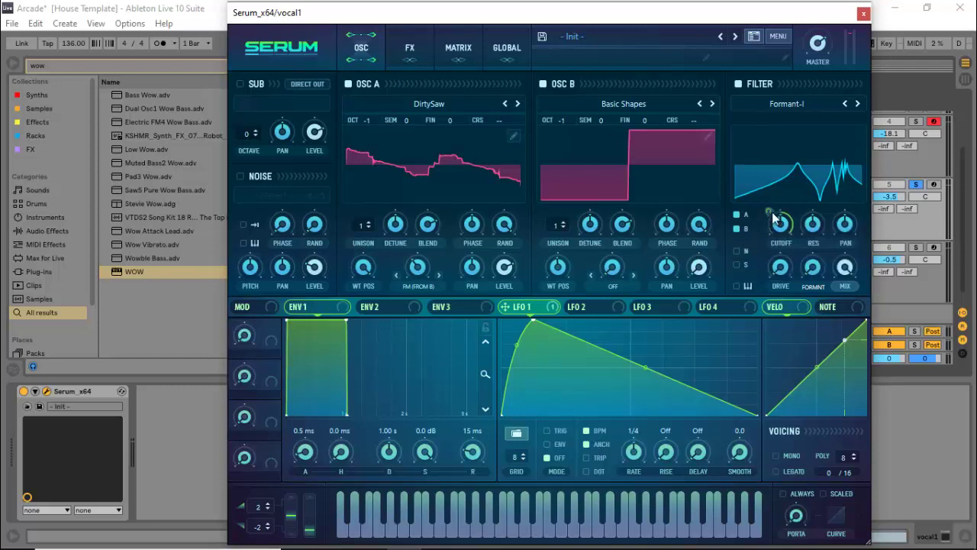
{"action": "mouse_move", "coordinate": [768, 217]}
{"action": "left_mouse_down"}
{"action": "mouse_move", "coordinate": [768, 229]}
{"action": "mouse_move", "coordinate": [770, 211]}
{"action": "left_mouse_up"}
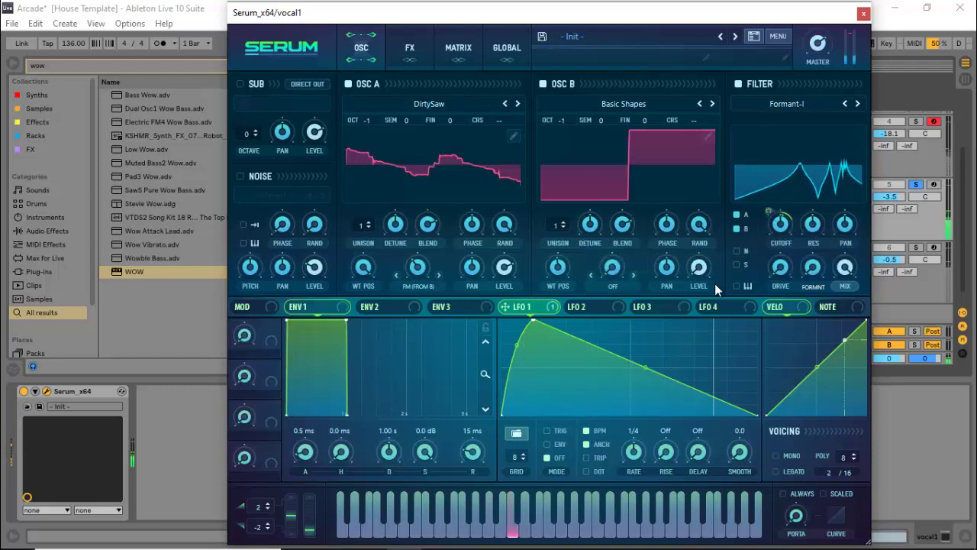
Set LFO 1's rate to bar with an outward-bowed fall, and enable mono and legato voicing.
{"action": "left_click_drag", "start_coordinate": [636, 464], "coordinate": [636, 468]}
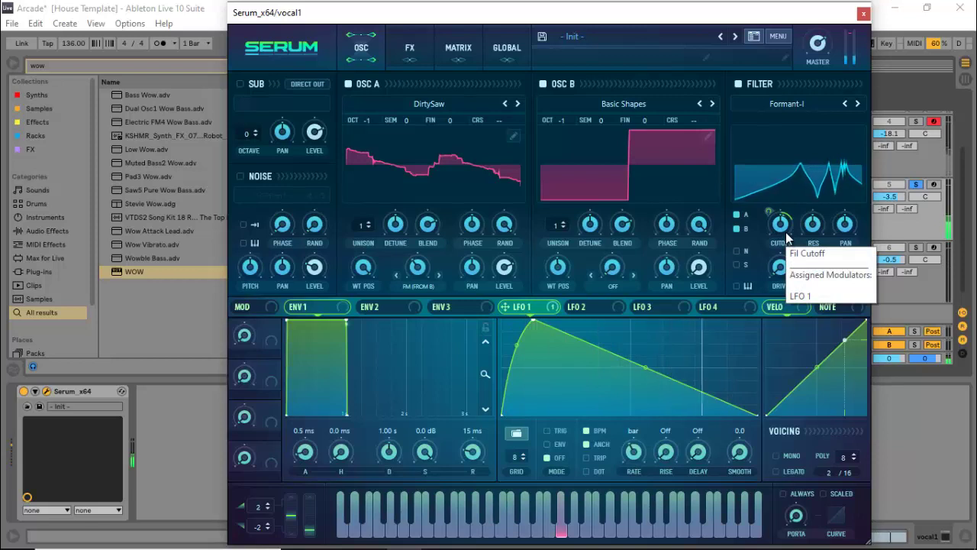
{"action": "mouse_move", "coordinate": [647, 369]}
{"action": "left_mouse_down"}
{"action": "mouse_move", "coordinate": [647, 358]}
{"action": "mouse_move", "coordinate": [650, 370]}
{"action": "left_mouse_up"}
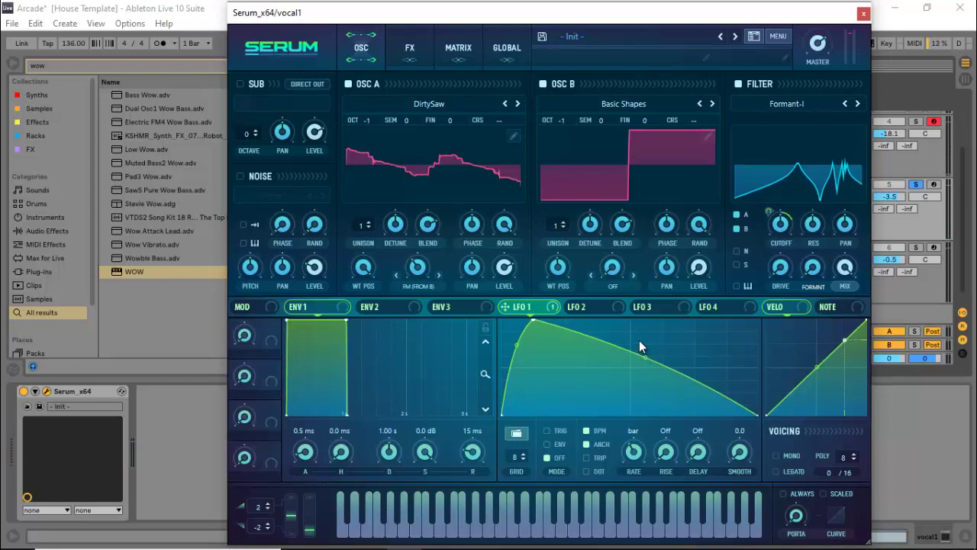
{"action": "left_click", "coordinate": [775, 456]}
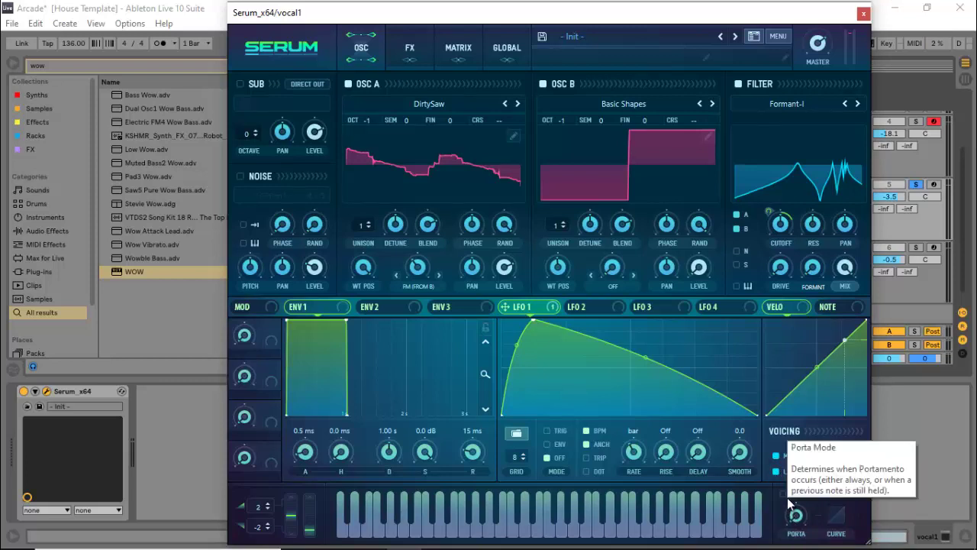
{"action": "mouse_move", "coordinate": [797, 519]}
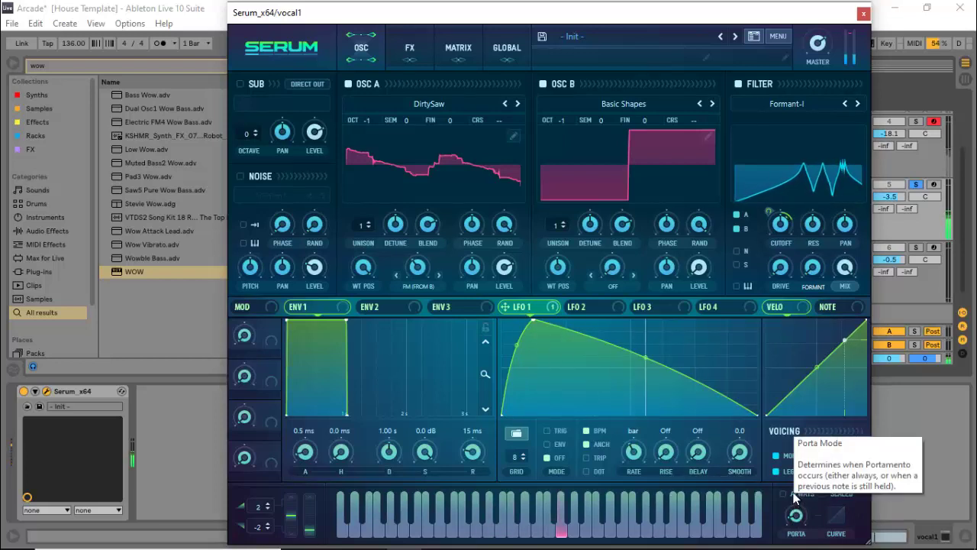
Enable the Hyper/Dimension, Distortion, Reverb, Delay and Phaser effects, with the hyper mix at about 11% and the phaser mix at 8%.
{"action": "left_click", "coordinate": [411, 49]}
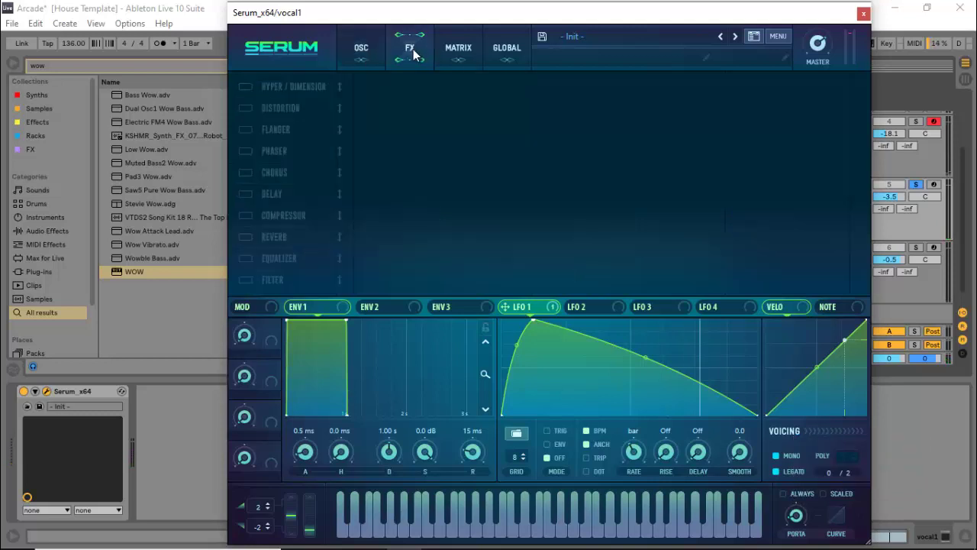
{"action": "left_click", "coordinate": [245, 86]}
{"action": "mouse_move", "coordinate": [630, 116]}
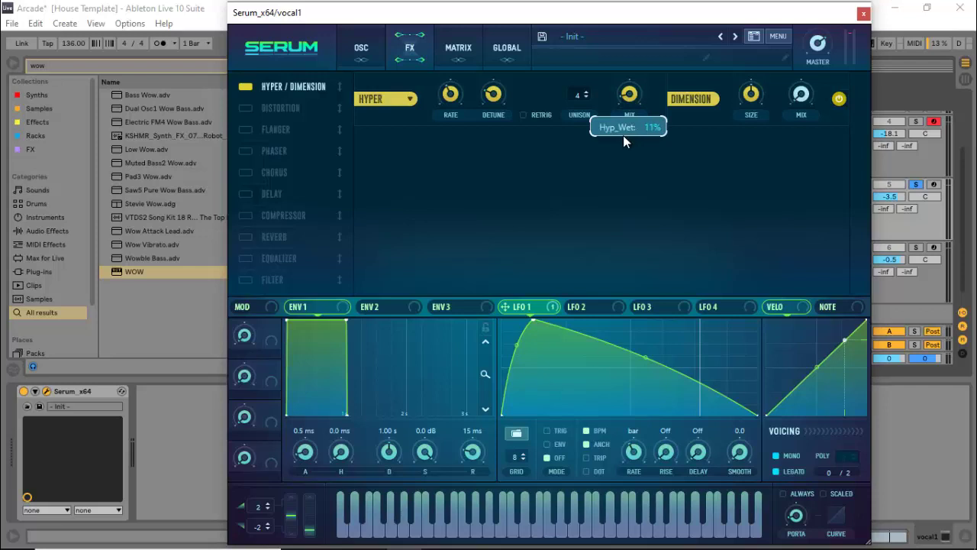
{"action": "left_click", "coordinate": [245, 108]}
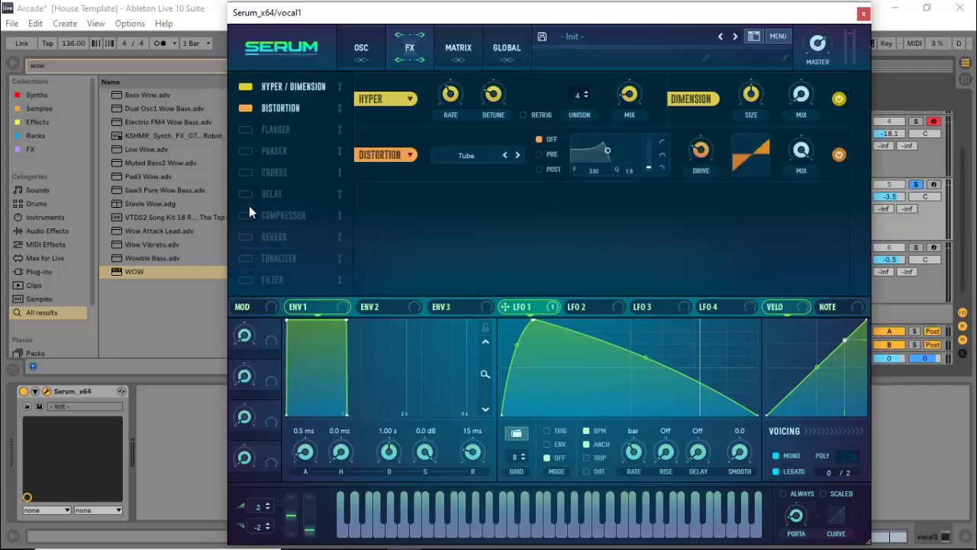
{"action": "left_click", "coordinate": [245, 236]}
{"action": "left_click", "coordinate": [245, 194]}
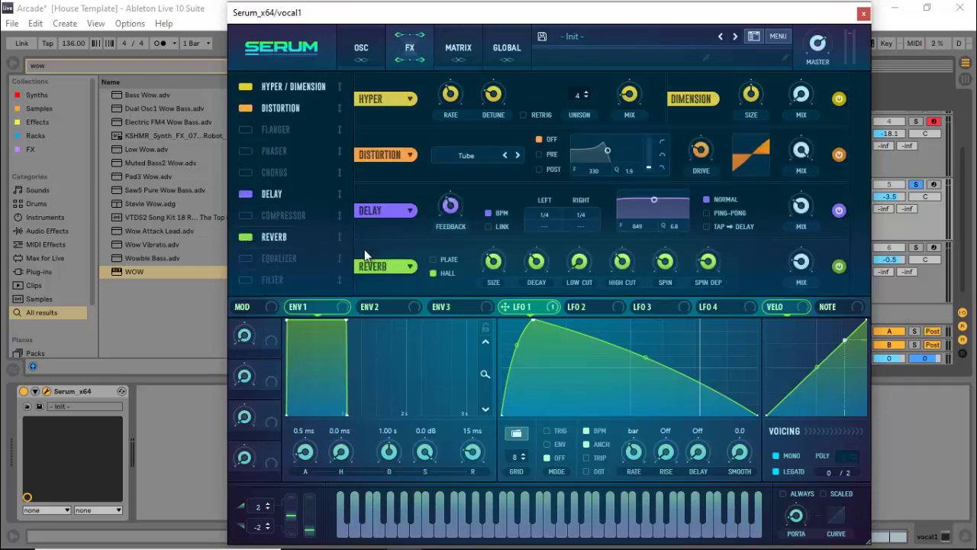
{"action": "left_click", "coordinate": [245, 151]}
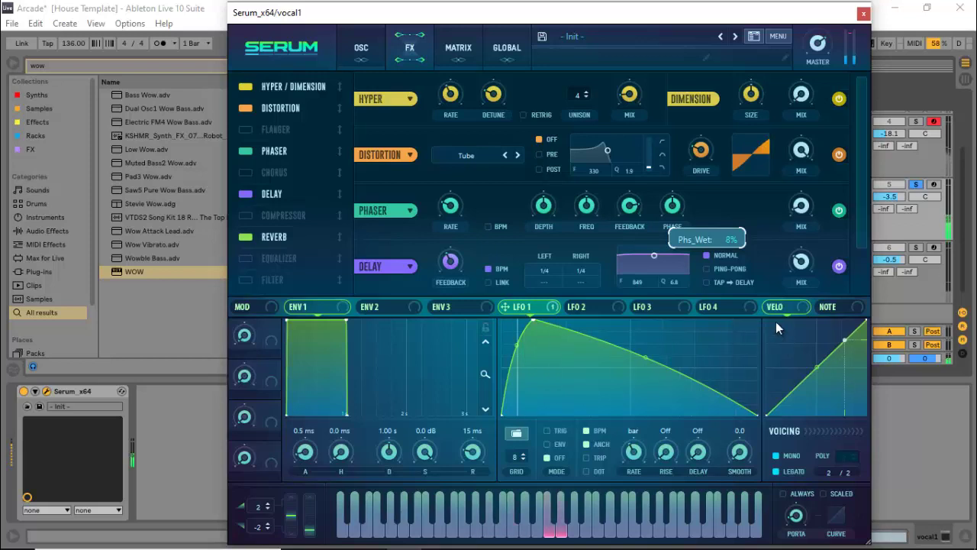
Set the distortion type to Zero-Square and adjust its drive.
{"action": "left_click", "coordinate": [470, 155]}
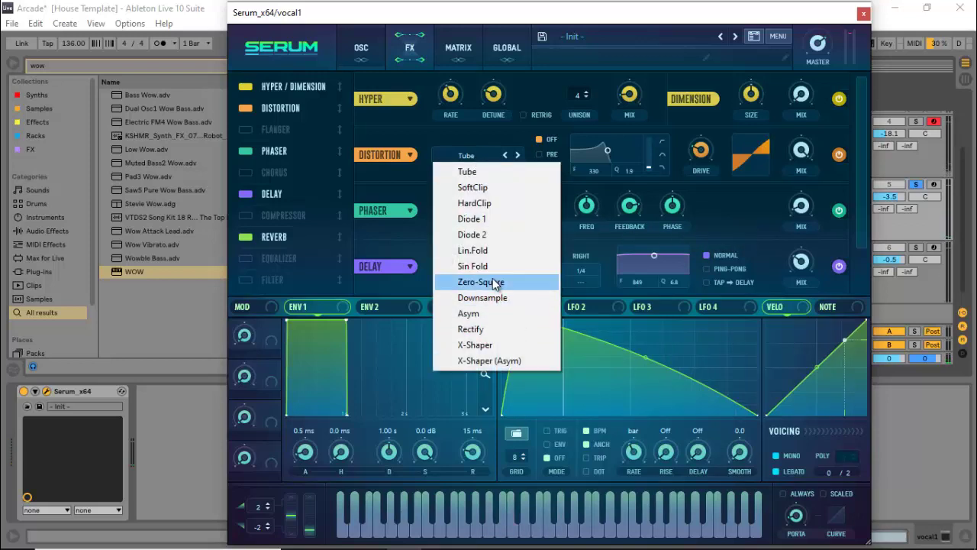
{"action": "left_click", "coordinate": [495, 343]}
{"action": "left_click_drag", "start_coordinate": [691, 160], "coordinate": [701, 142]}
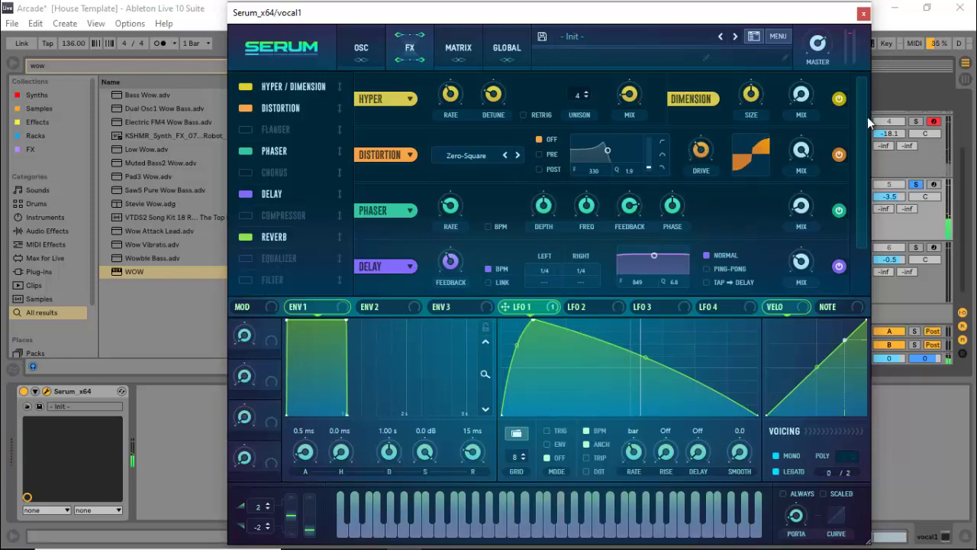
{"action": "left_click_drag", "start_coordinate": [866, 117], "coordinate": [866, 150]}
{"action": "scroll", "coordinate": [362, 265], "scroll_direction": "up", "scroll_amount": 2}
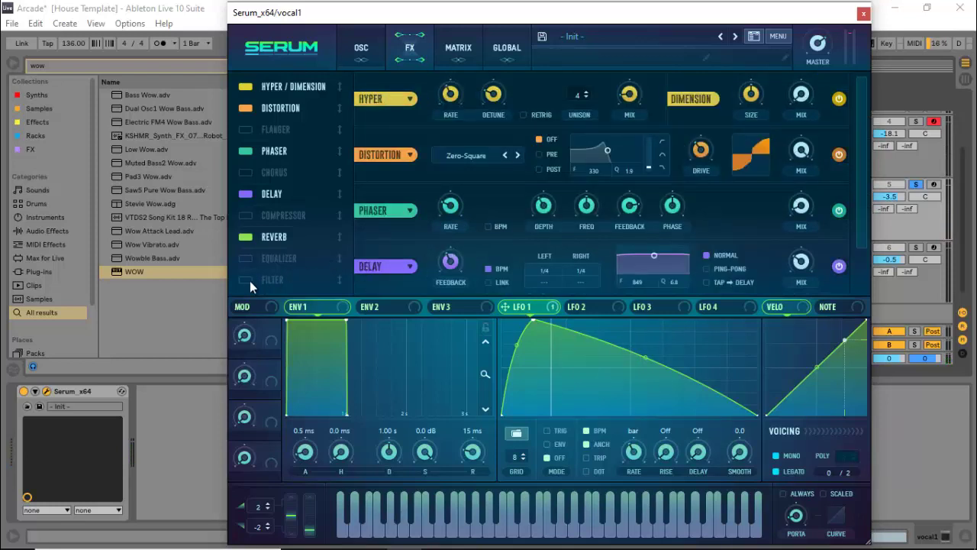
Enable the Filter effect at the end of the effects chain and close the Serum window.
{"action": "left_click", "coordinate": [246, 280]}
{"action": "scroll", "coordinate": [382, 272], "scroll_direction": "down", "scroll_amount": 4}
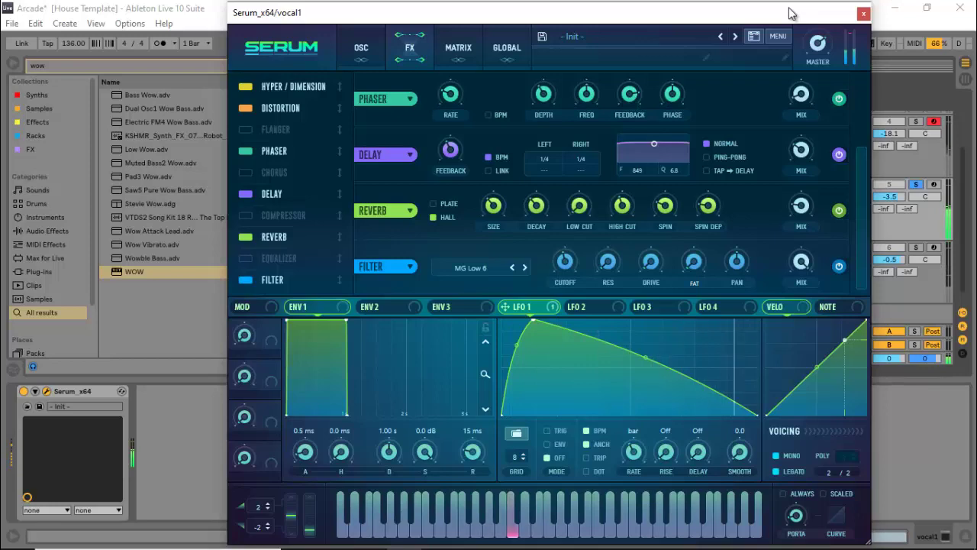
{"action": "left_click", "coordinate": [862, 18]}
Solo the ARCADE reference track and play it to compare with the vocal1 sound.
{"action": "scroll", "coordinate": [874, 114], "scroll_direction": "up", "scroll_amount": 2}
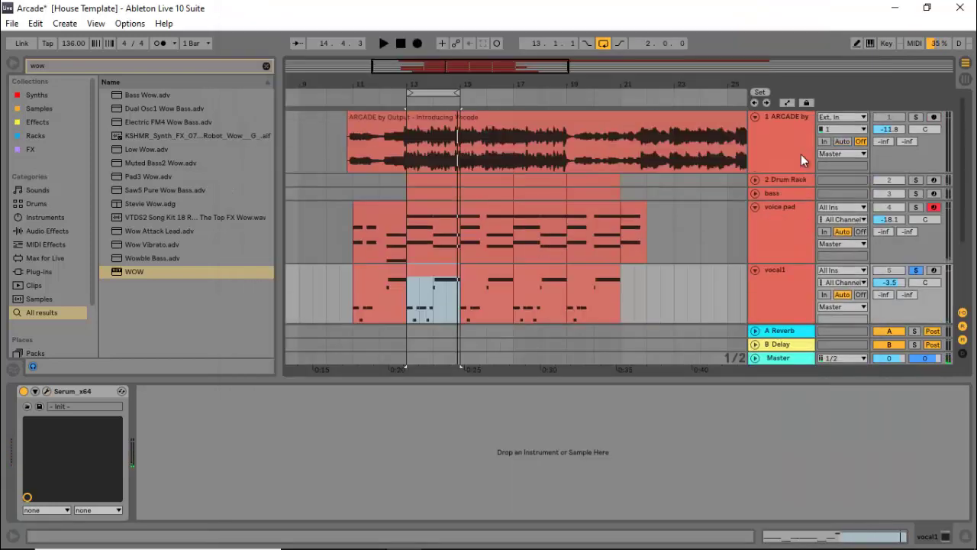
{"action": "left_click", "coordinate": [916, 117]}
{"action": "key", "text": "space"}
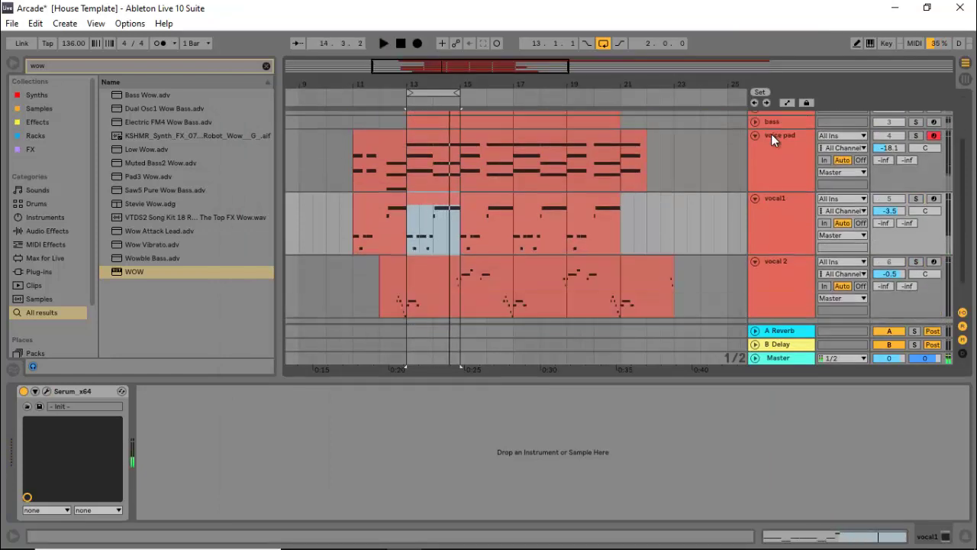
Freeze and collapse the vocal1 track, and solo vocal 2 with a 1.2.0 loop starting at 12.3.1.
{"action": "scroll", "coordinate": [771, 133], "scroll_direction": "down", "scroll_amount": 2}
{"action": "left_click", "coordinate": [760, 183]}
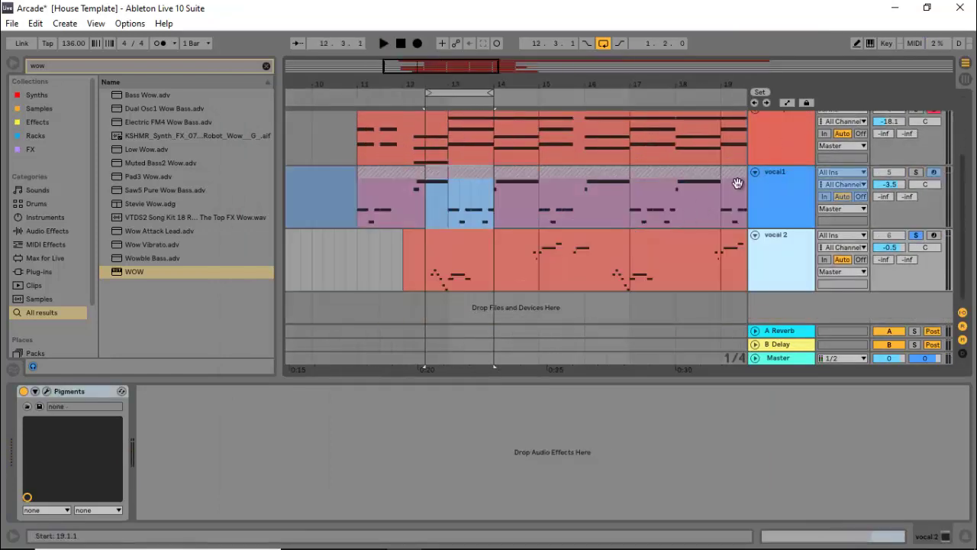
{"action": "left_click", "coordinate": [755, 172]}
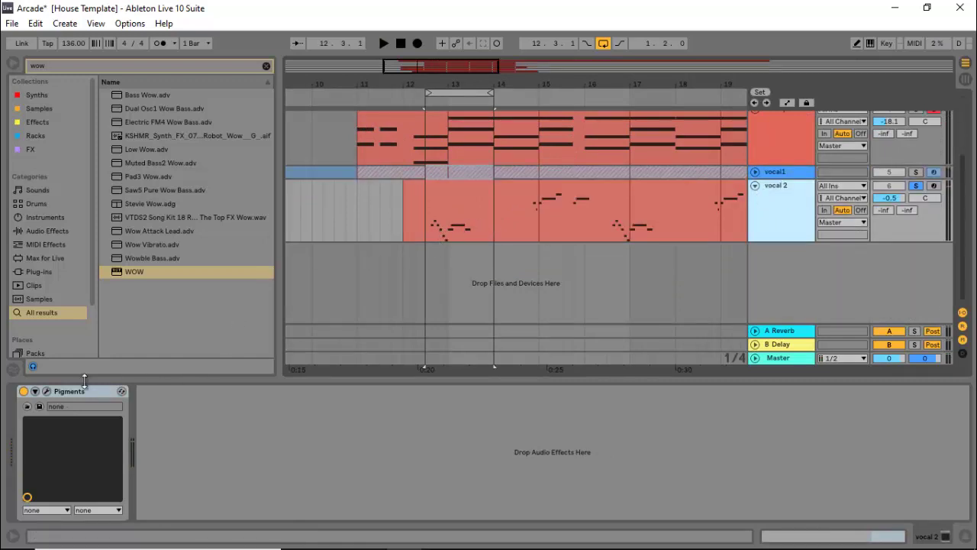
View the default Pigments patch on vocal 2 while listening to the track.
{"action": "left_click", "coordinate": [46, 391]}
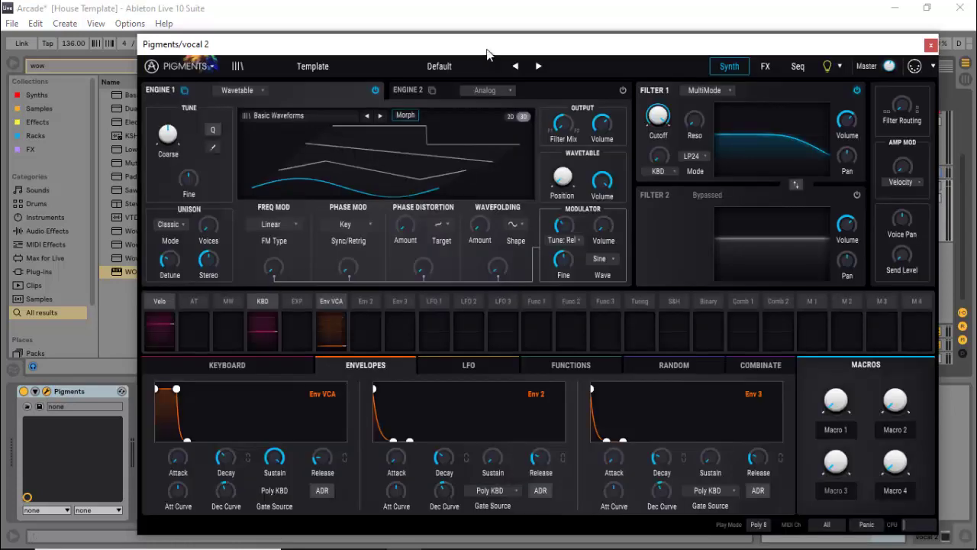
{"action": "left_click_drag", "start_coordinate": [486, 49], "coordinate": [500, 46]}
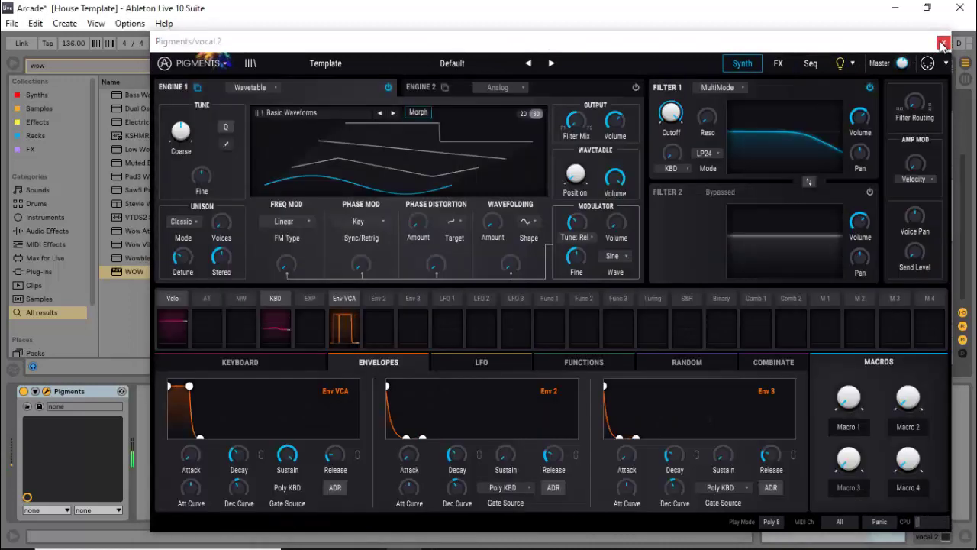
{"action": "left_click", "coordinate": [944, 44]}
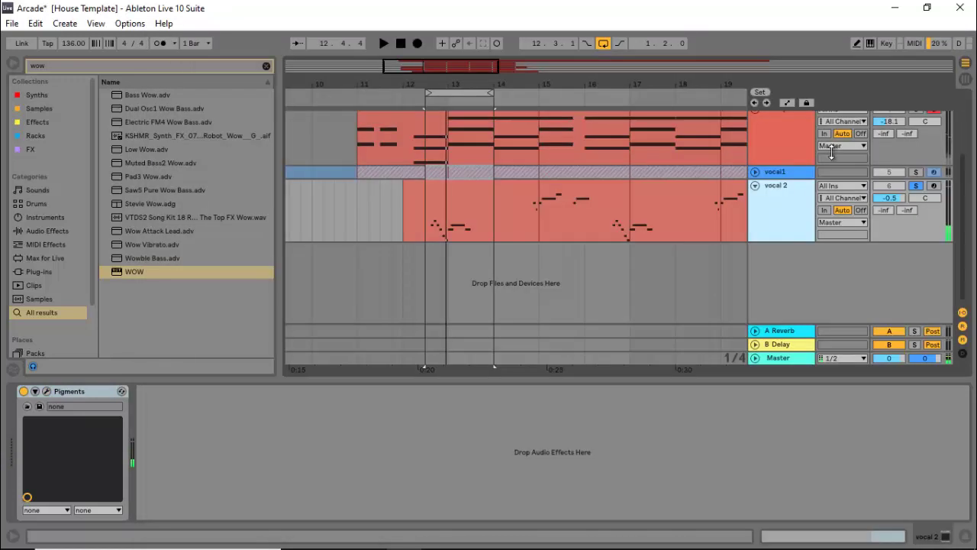
Solo the ARCADE reference track and listen to its vocal phrase from 12.3.1.
{"action": "scroll", "coordinate": [865, 122], "scroll_direction": "up", "scroll_amount": 3}
{"action": "left_click", "coordinate": [916, 116]}
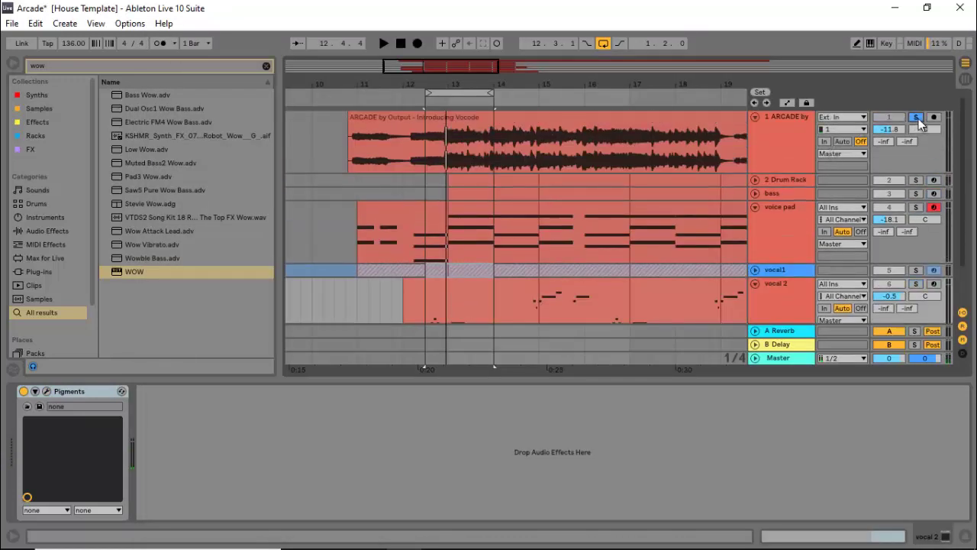
{"action": "key", "text": "space"}
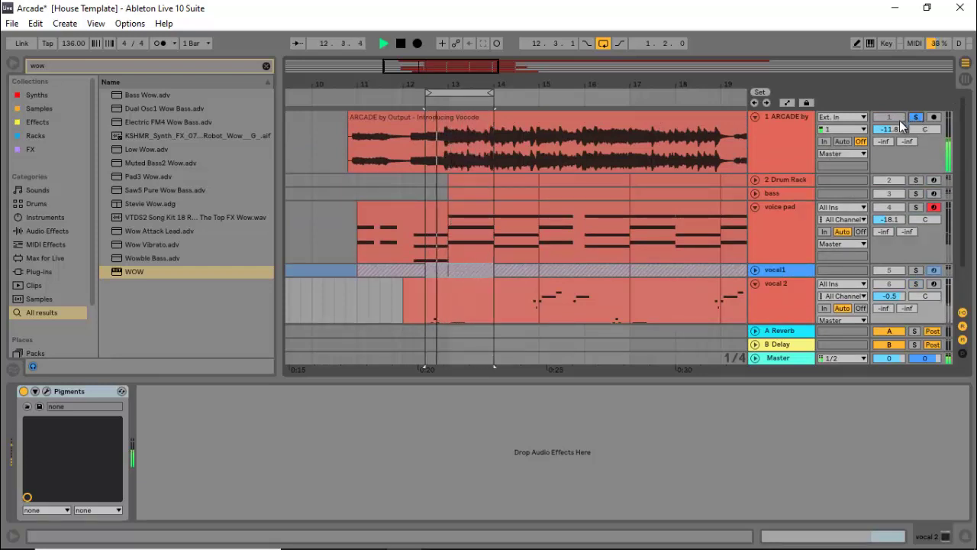
{"action": "key", "text": "space"}
Solo the vocal 2 track again and play its phrase from 12.3.1.
{"action": "scroll", "coordinate": [908, 191], "scroll_direction": "down", "scroll_amount": 2}
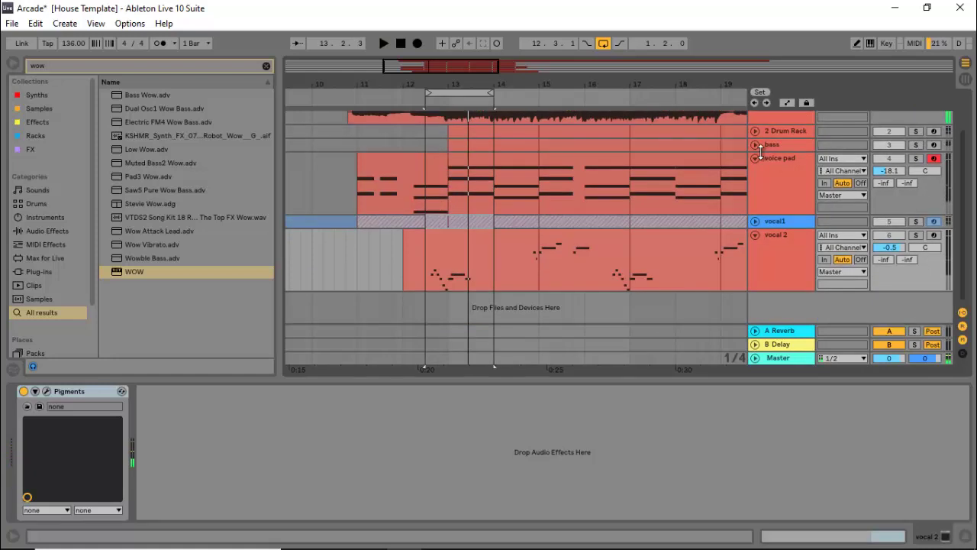
{"action": "left_click", "coordinate": [915, 234]}
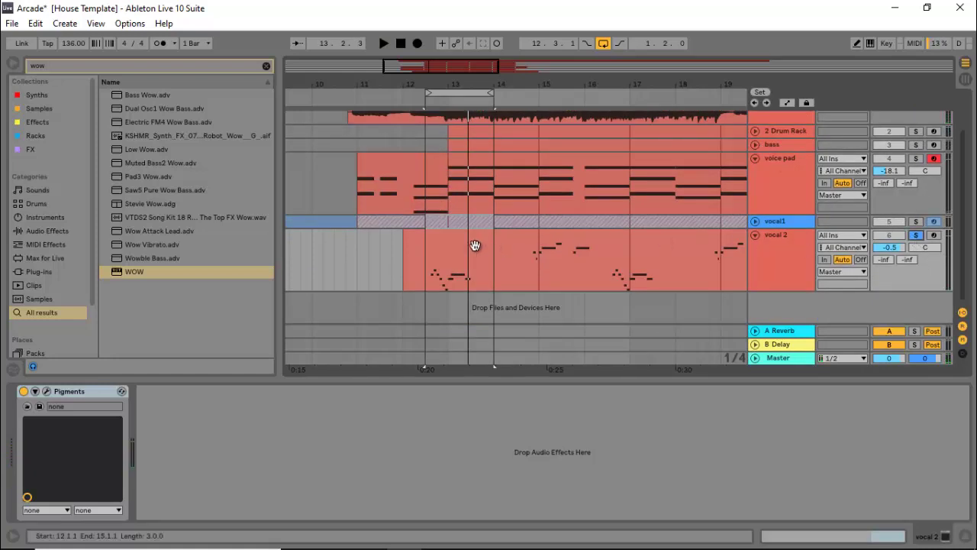
{"action": "left_click", "coordinate": [468, 245]}
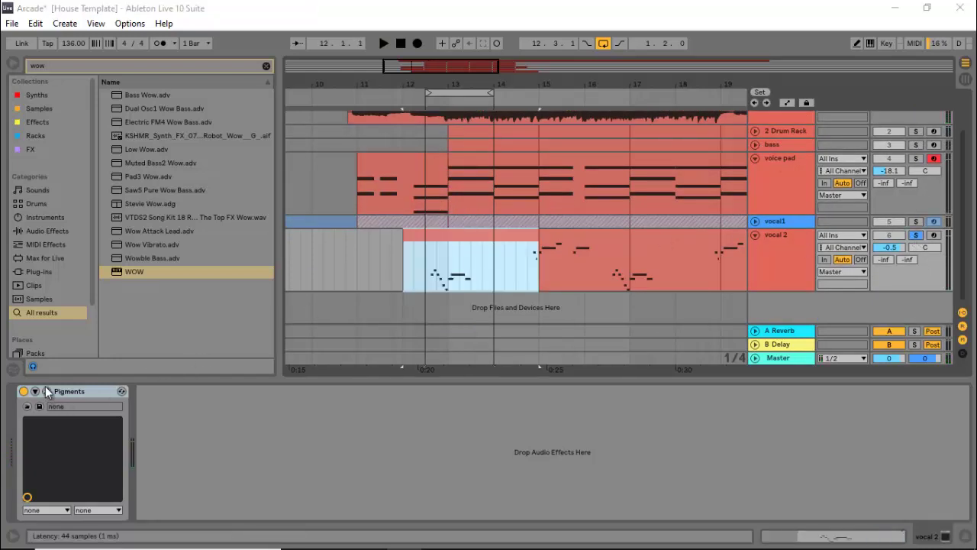
{"action": "left_click", "coordinate": [47, 391]}
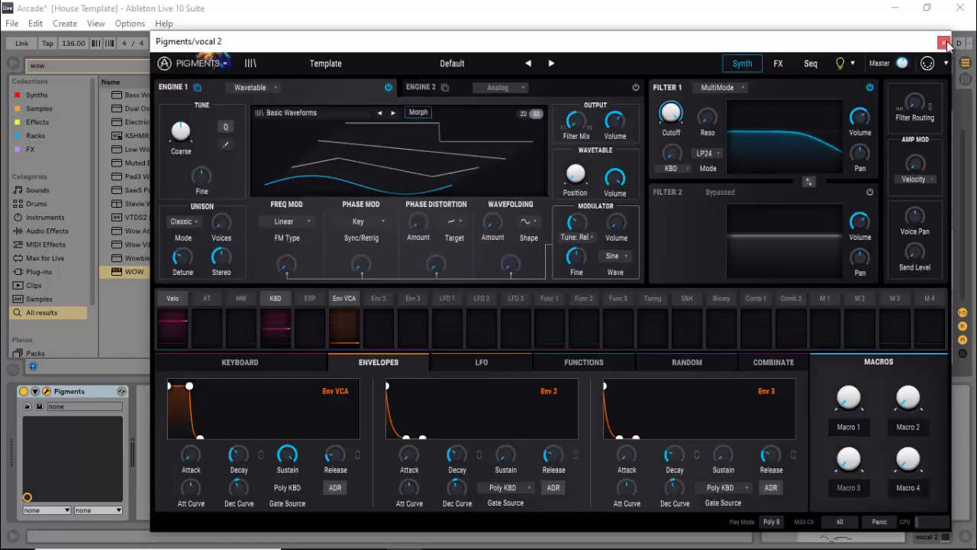
{"action": "key", "text": "ctrl+alt+p"}
{"action": "left_click", "coordinate": [429, 278]}
{"action": "key", "text": "space"}
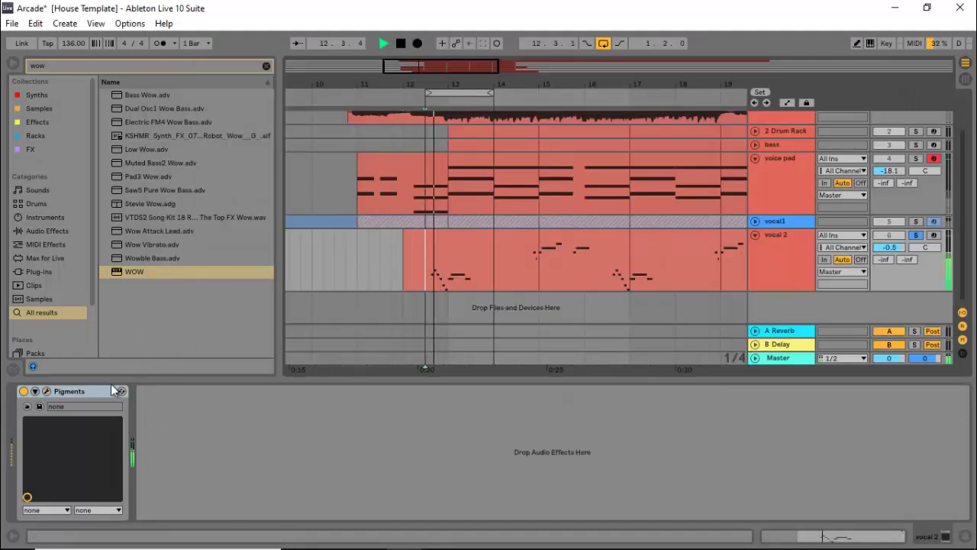
Open Pigments on vocal 2 and load the Vocal Formants wavetable from the Natural category into Engine 1.
{"action": "left_click", "coordinate": [50, 389]}
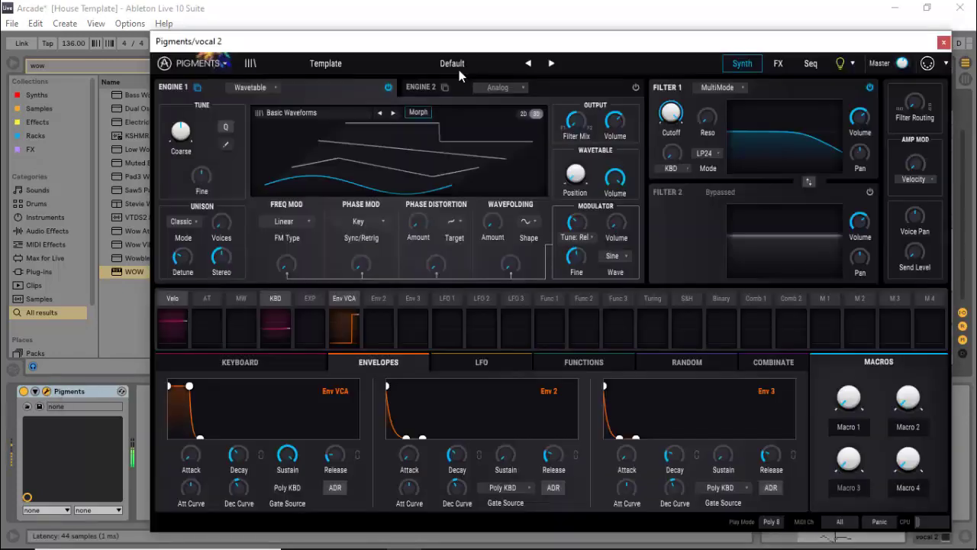
{"action": "left_click_drag", "start_coordinate": [495, 48], "coordinate": [486, 47]}
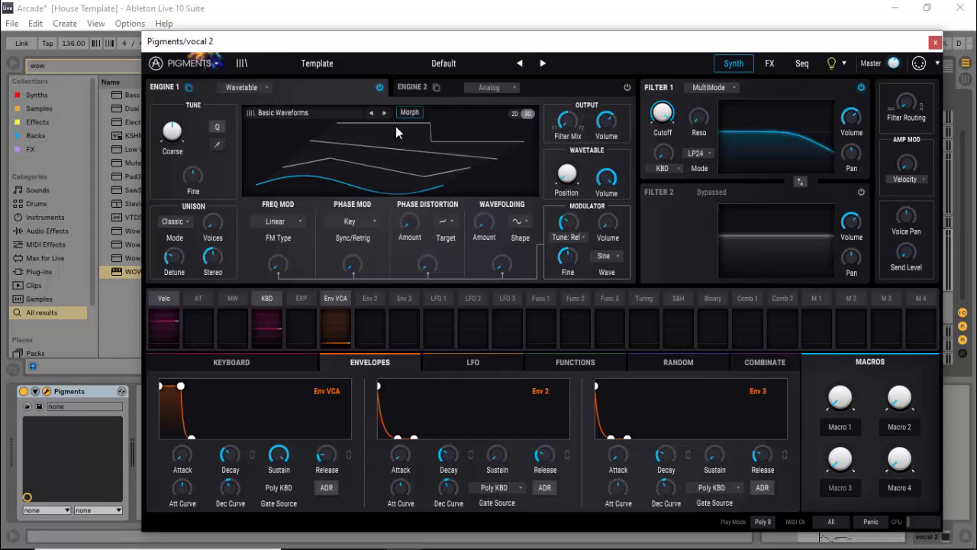
{"action": "left_click", "coordinate": [304, 120]}
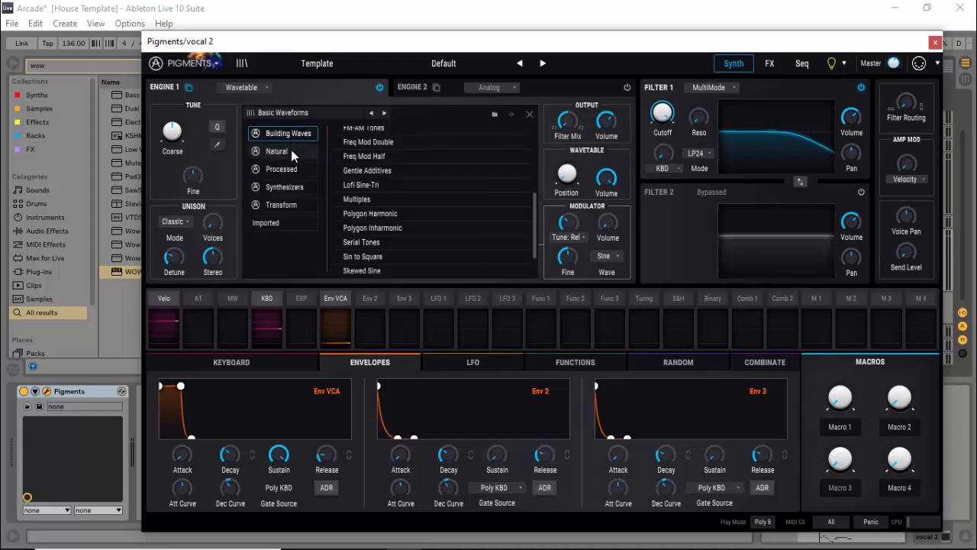
{"action": "left_click", "coordinate": [289, 150]}
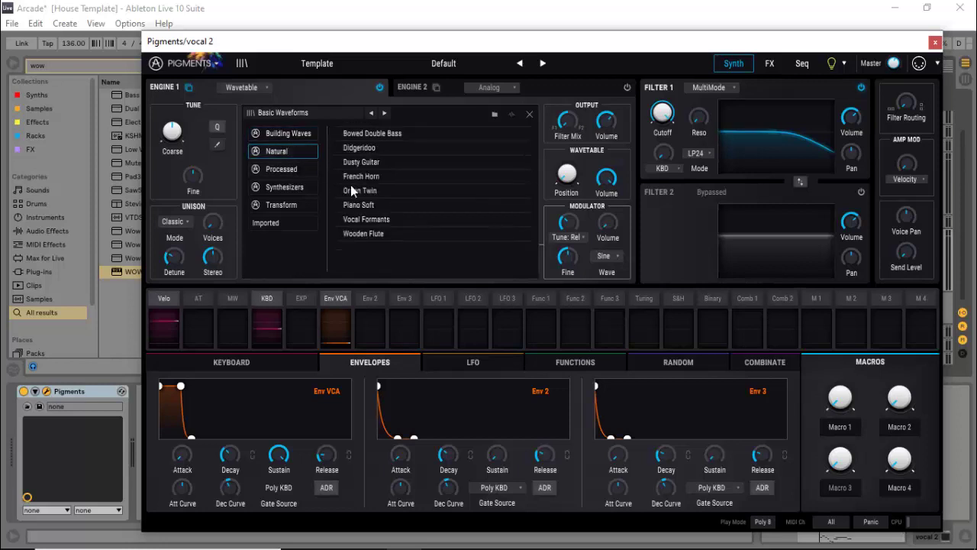
{"action": "left_click", "coordinate": [374, 220]}
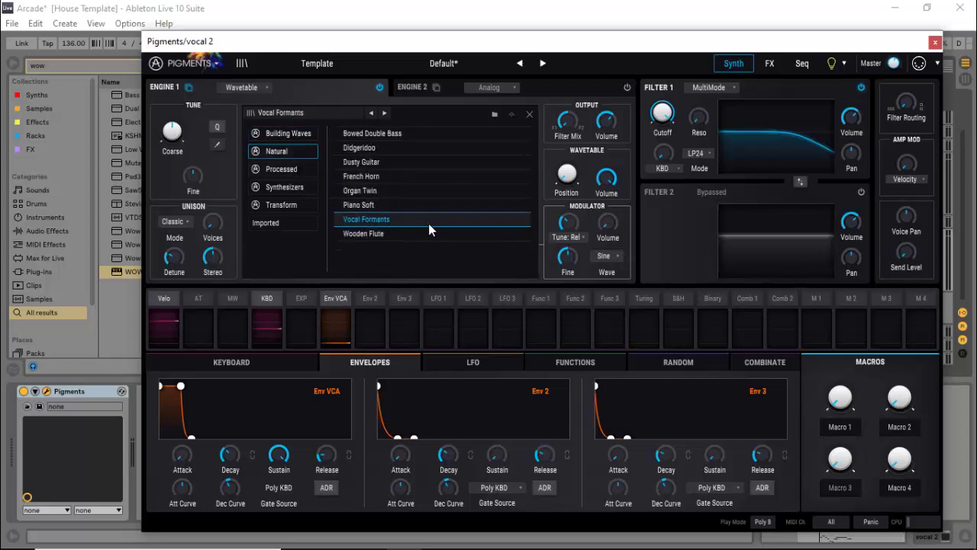
{"action": "left_click", "coordinate": [529, 114]}
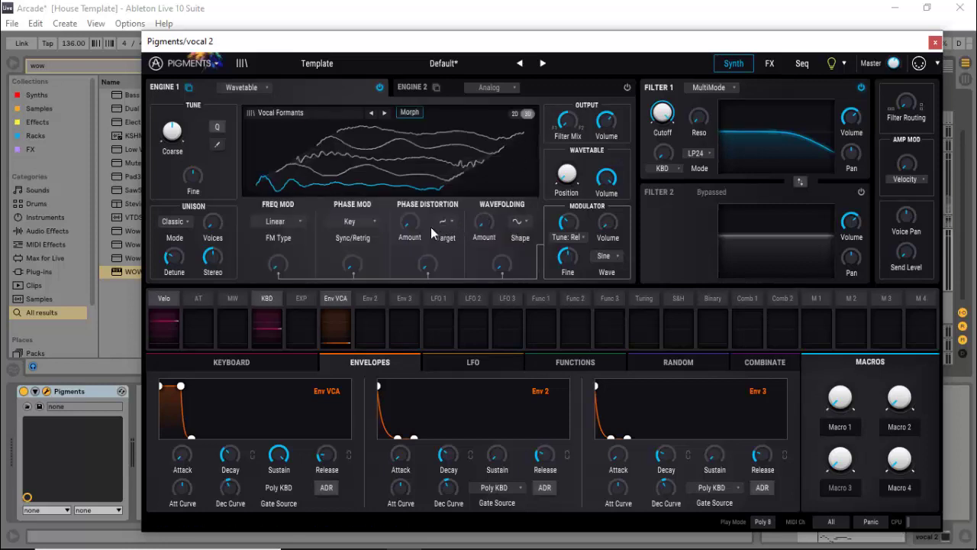
Set Engine 1's frequency modulation amount to about 0.05 and raise the Vocal Formants wavetable position past the middle.
{"action": "mouse_move", "coordinate": [277, 265]}
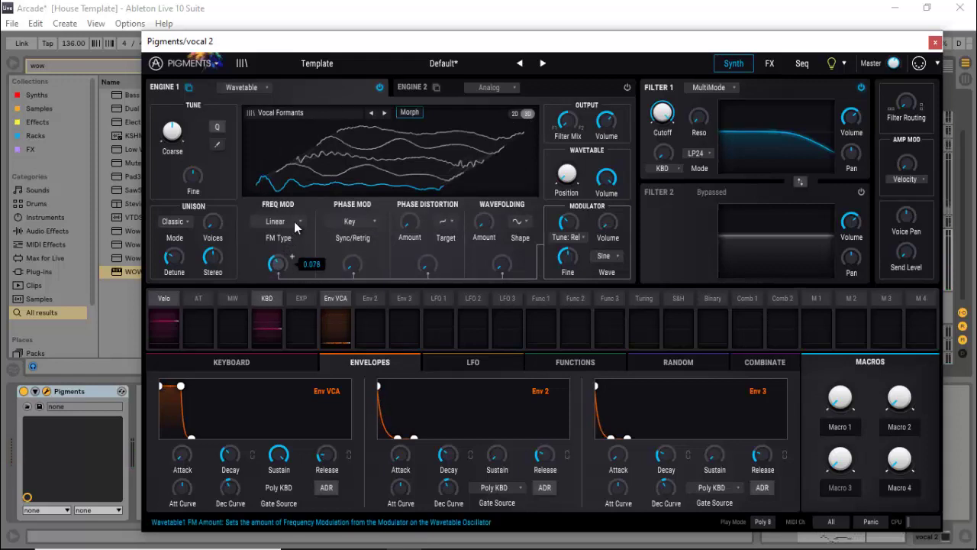
{"action": "left_click_drag", "start_coordinate": [294, 222], "coordinate": [287, 237]}
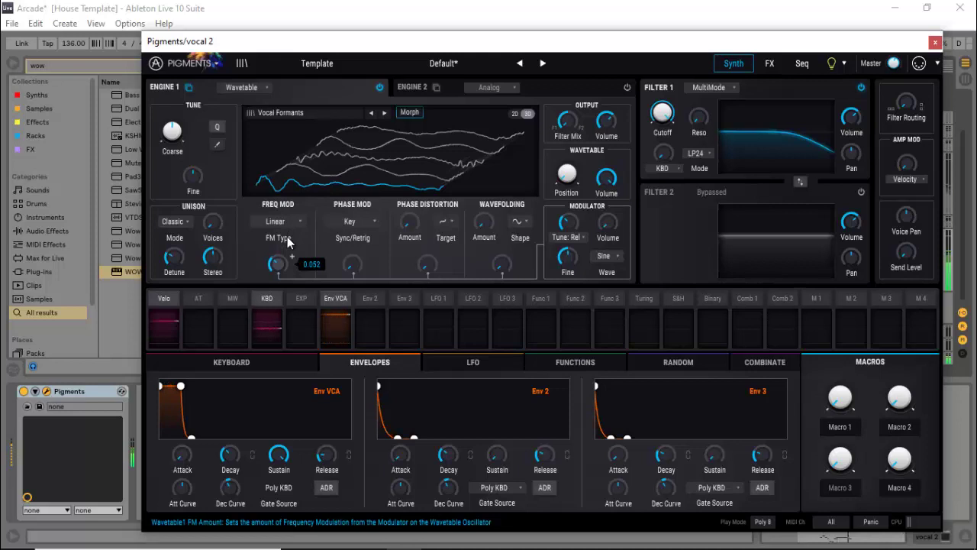
{"action": "mouse_move", "coordinate": [180, 114]}
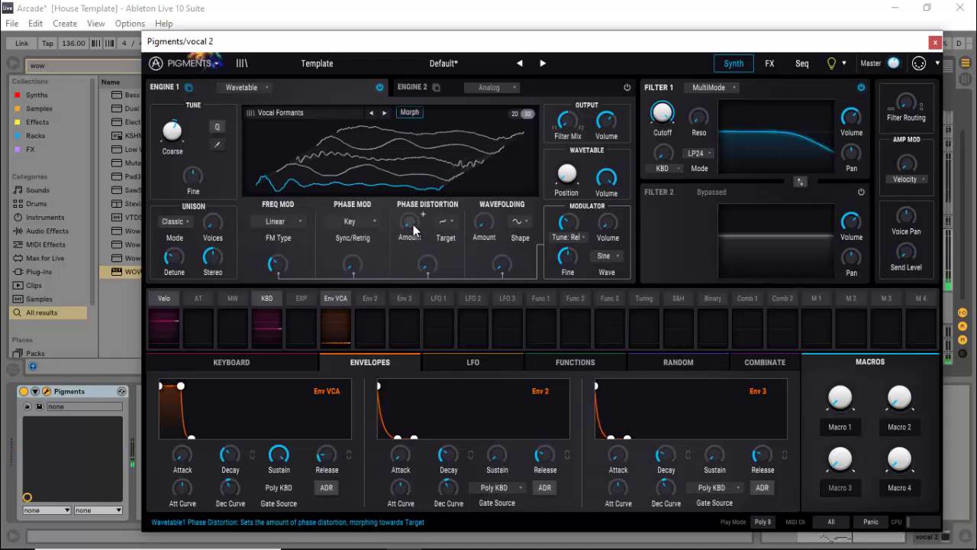
{"action": "mouse_move", "coordinate": [410, 219]}
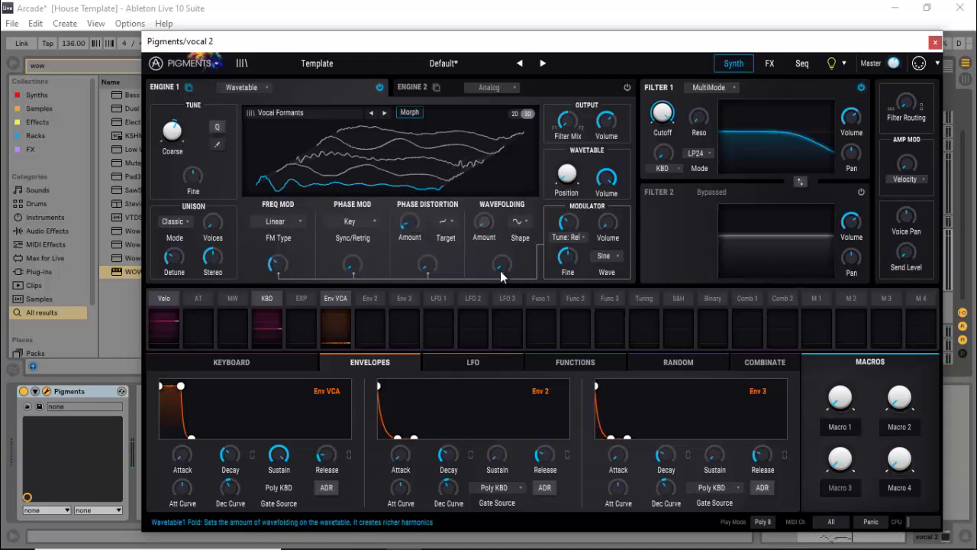
{"action": "mouse_move", "coordinate": [487, 227]}
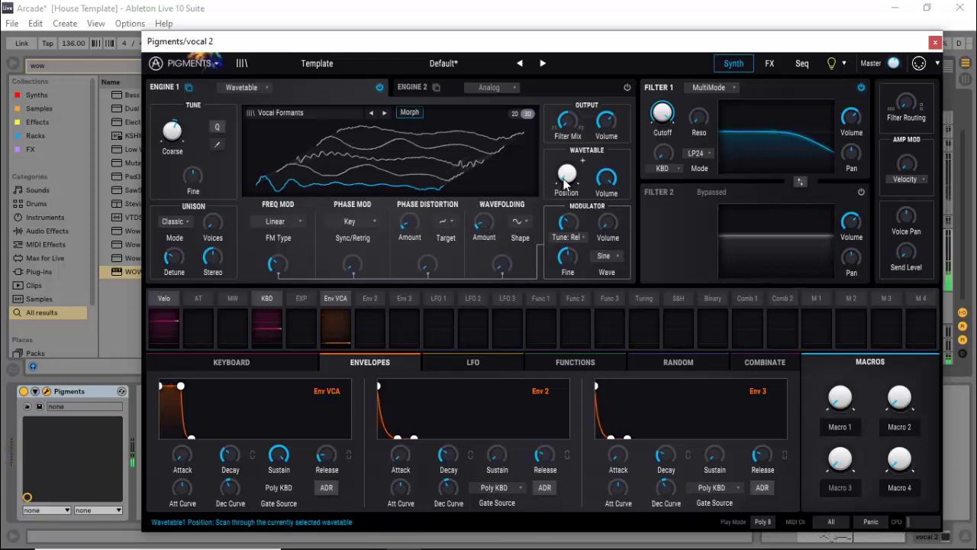
{"action": "left_click_drag", "start_coordinate": [566, 174], "coordinate": [558, 135]}
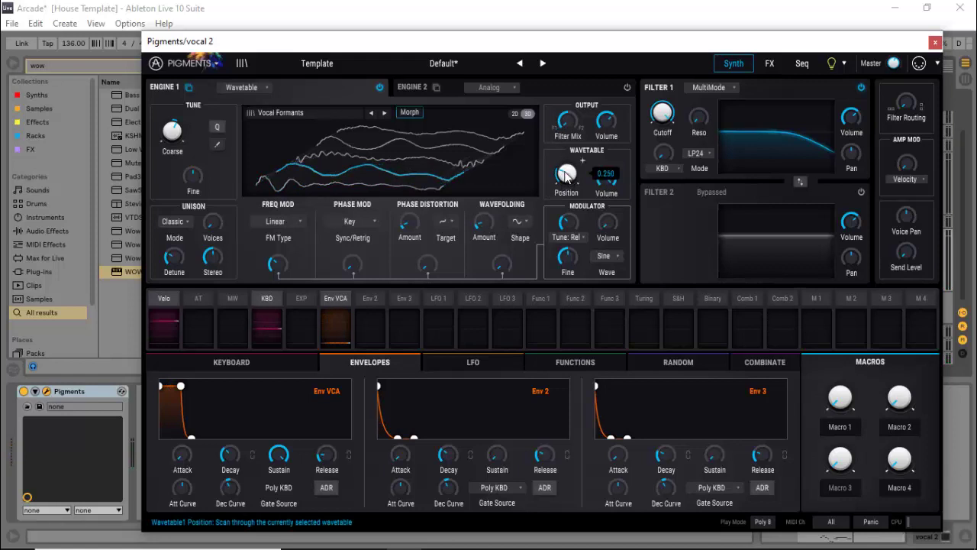
{"action": "left_click_drag", "start_coordinate": [566, 174], "coordinate": [567, 96]}
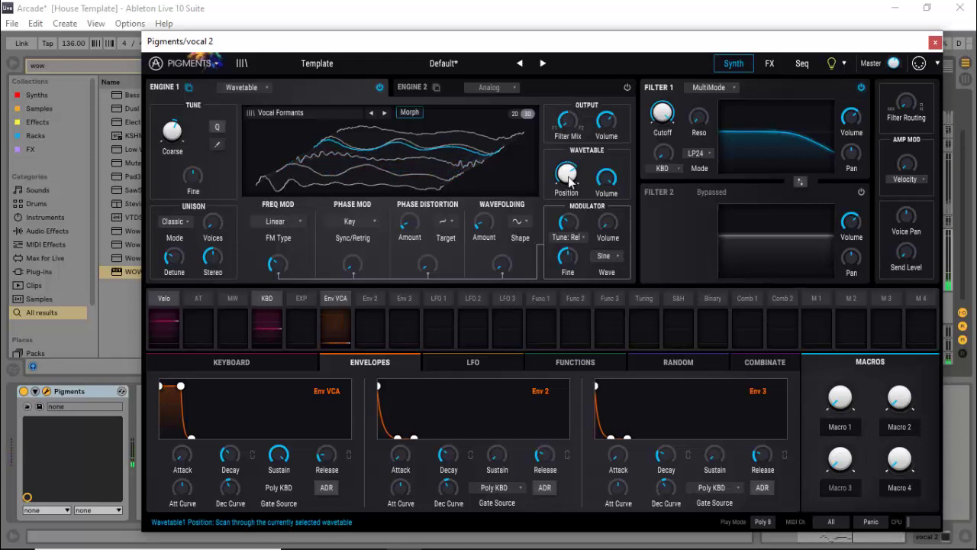
Change Filter 1 from MultiMode to the Formant type and adjust its Morph amount.
{"action": "left_click", "coordinate": [715, 89]}
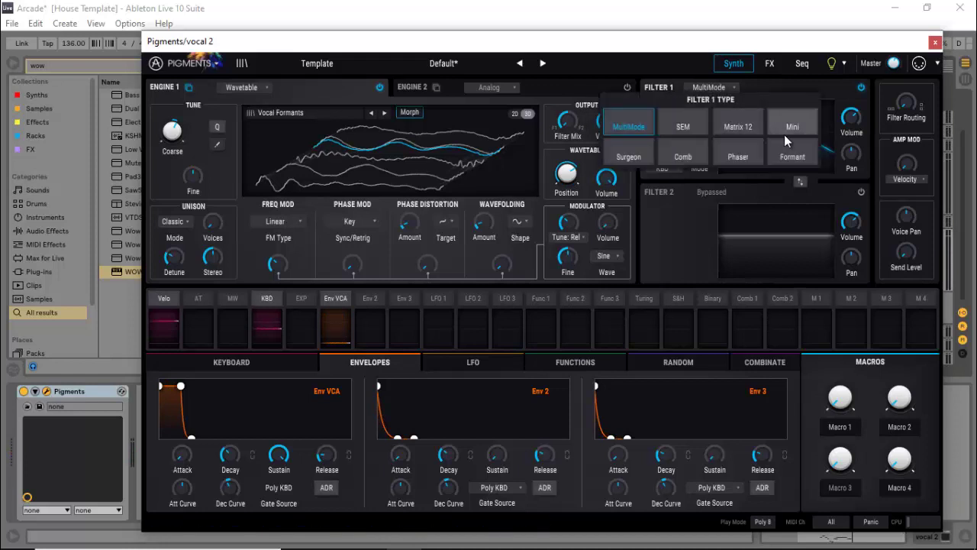
{"action": "left_click", "coordinate": [683, 241]}
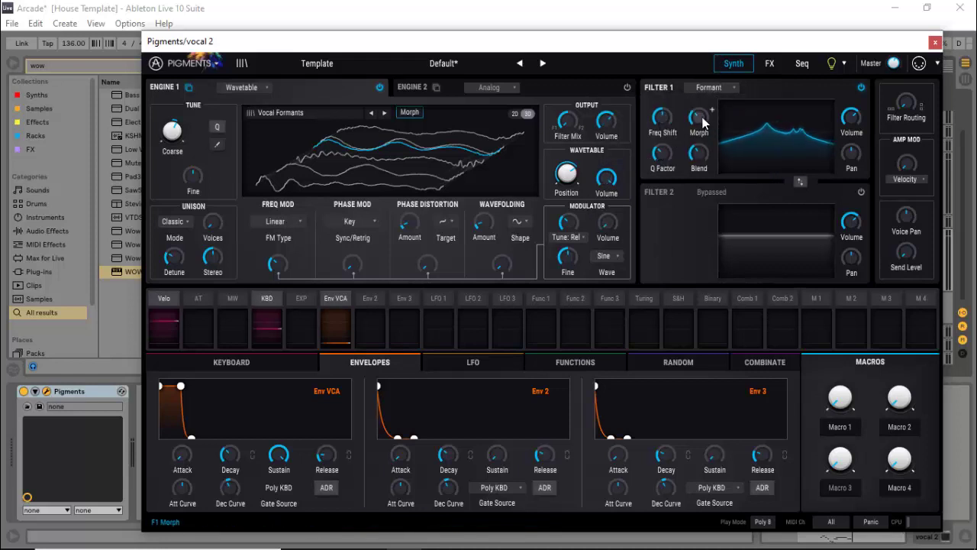
{"action": "mouse_move", "coordinate": [703, 122]}
{"action": "left_mouse_down"}
{"action": "mouse_move", "coordinate": [697, 132]}
{"action": "mouse_move", "coordinate": [699, 122]}
{"action": "left_mouse_up"}
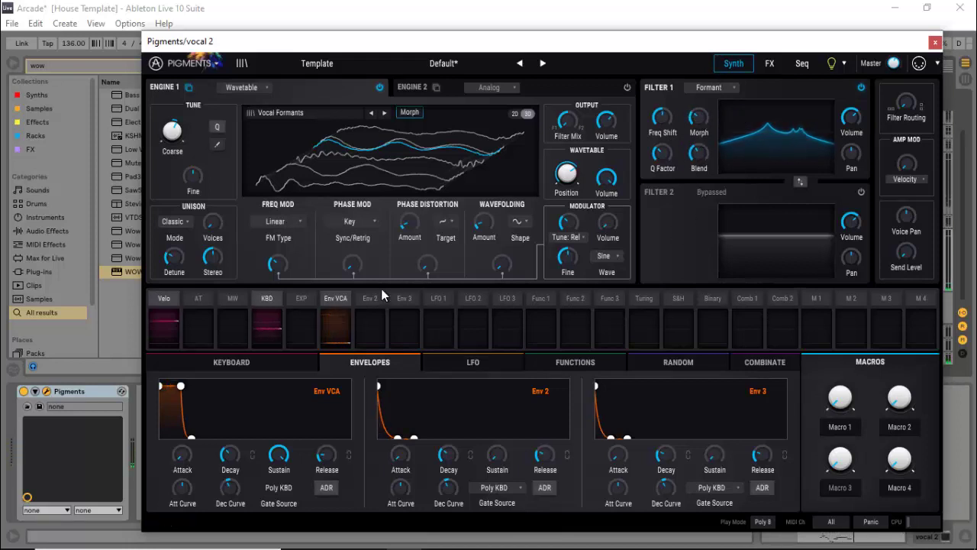
Route LFO 1 to Filter 1's formant Morph with a modulation amount of 0.23.
{"action": "left_click", "coordinate": [439, 305]}
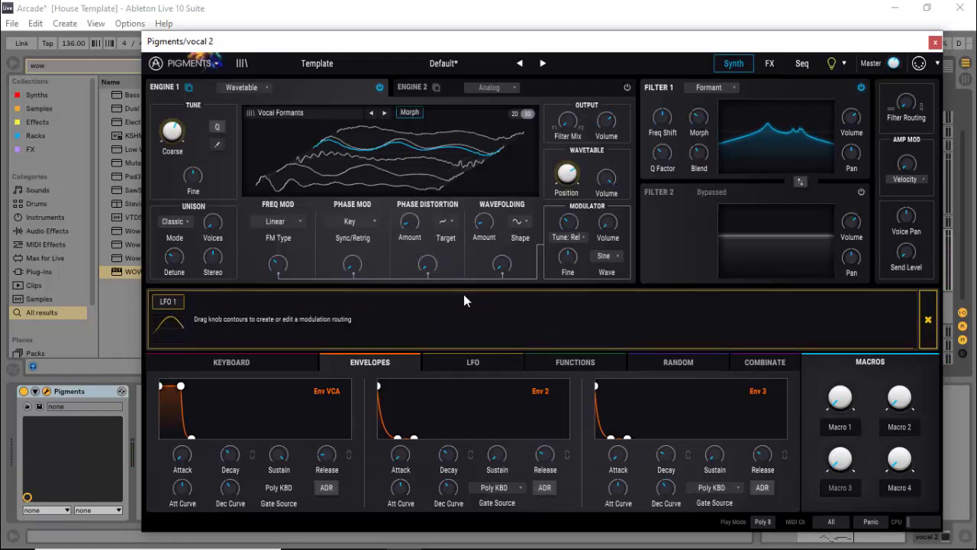
{"action": "left_click", "coordinate": [926, 320]}
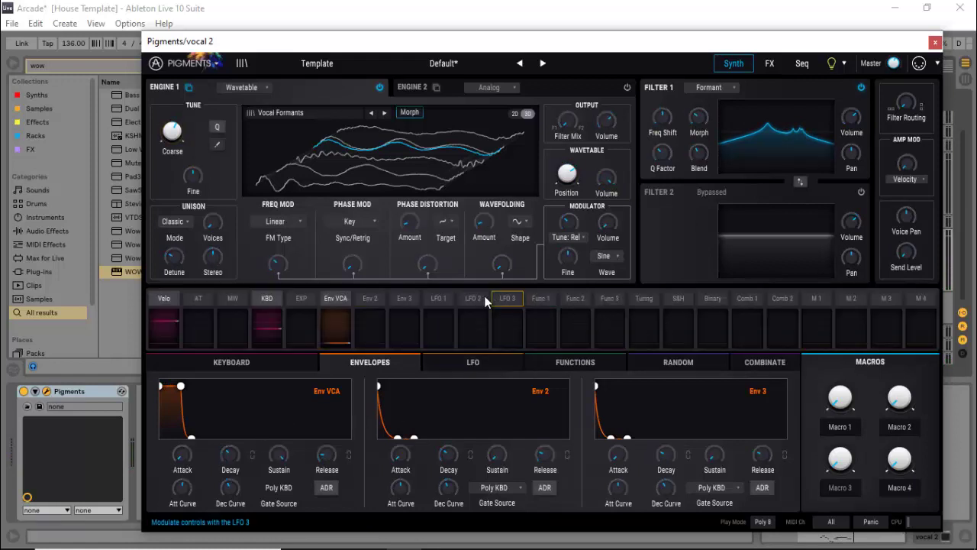
{"action": "left_click", "coordinate": [441, 301]}
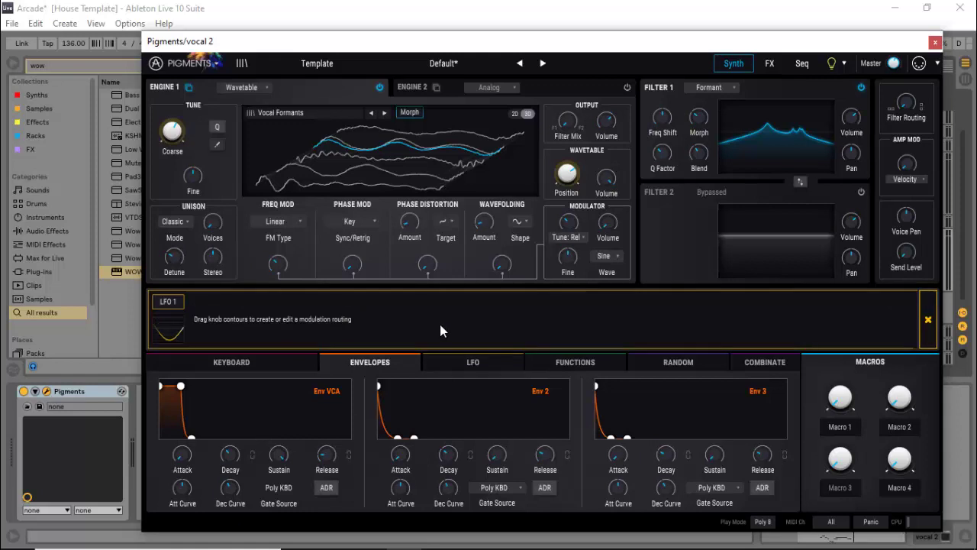
{"action": "left_click", "coordinate": [472, 364]}
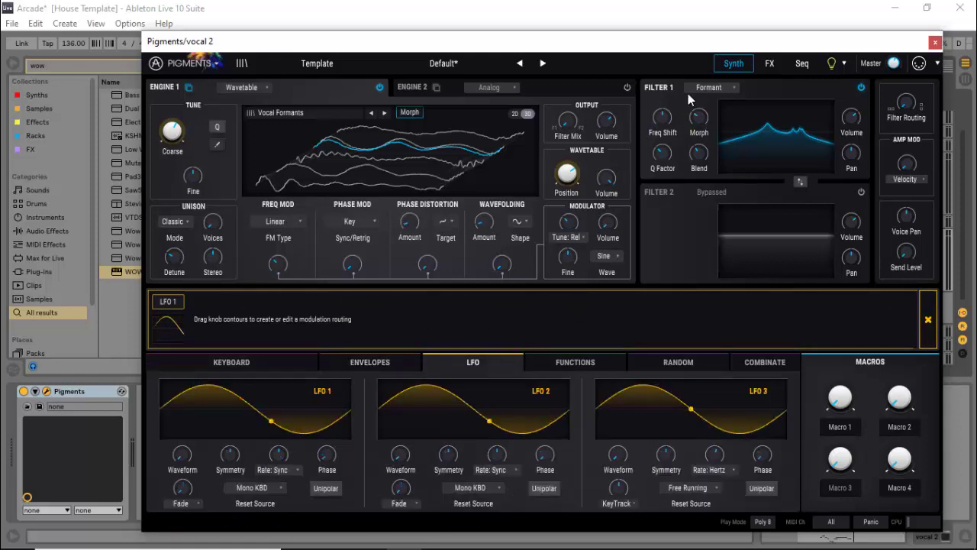
{"action": "left_click_drag", "start_coordinate": [697, 123], "coordinate": [699, 82]}
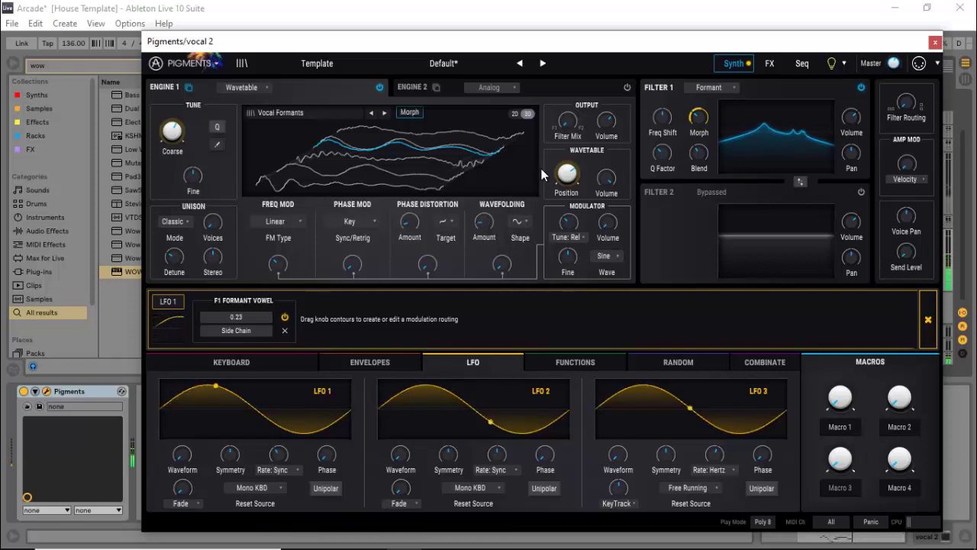
Switch the patch's play mode to Legato and close the LFO 1 modulation routing.
{"action": "left_click", "coordinate": [766, 522]}
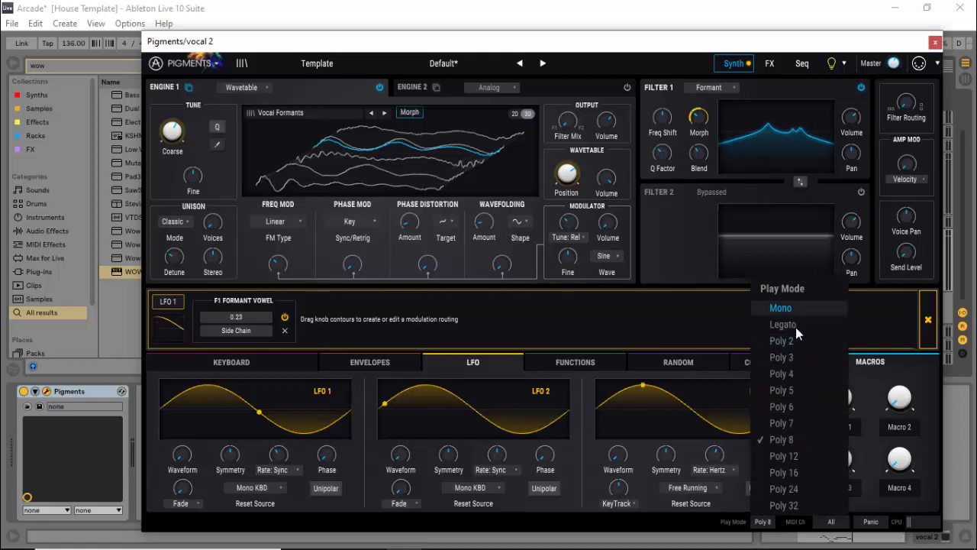
{"action": "left_click", "coordinate": [793, 326]}
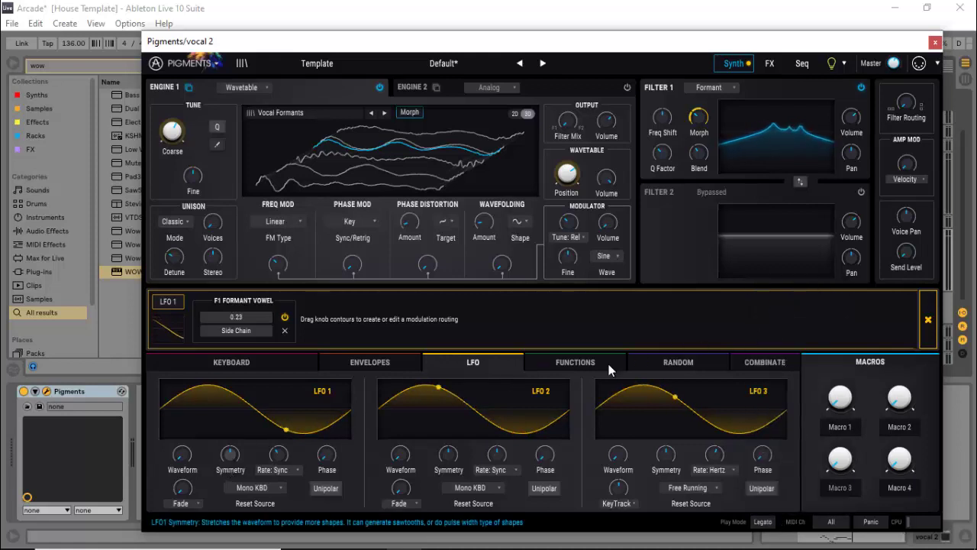
{"action": "left_click", "coordinate": [927, 319]}
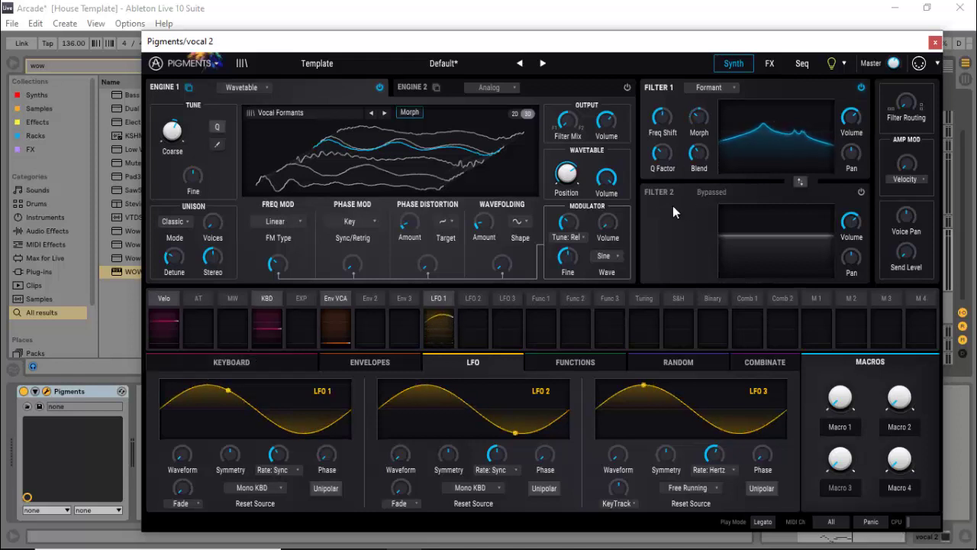
Turn on Filter 2 as a MultiMode Notch24 filter with resonance about 0.19 and a cutoff below 594 Hz.
{"action": "left_click", "coordinate": [861, 191]}
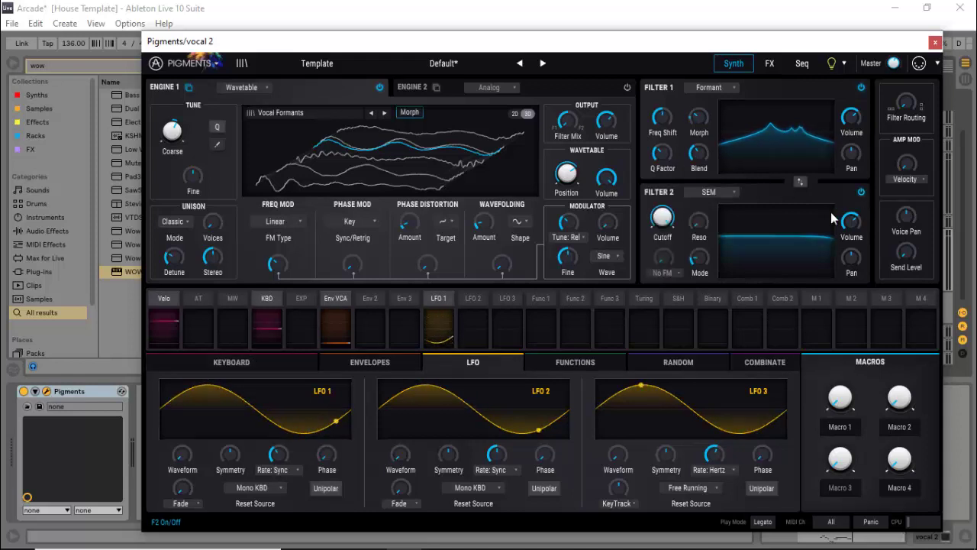
{"action": "left_click", "coordinate": [709, 195]}
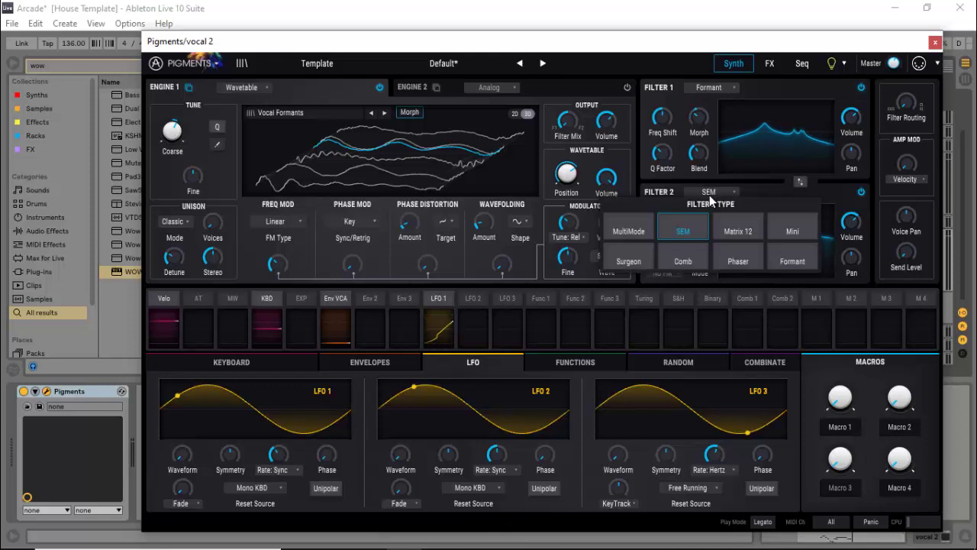
{"action": "left_click", "coordinate": [650, 235]}
{"action": "left_click", "coordinate": [697, 259]}
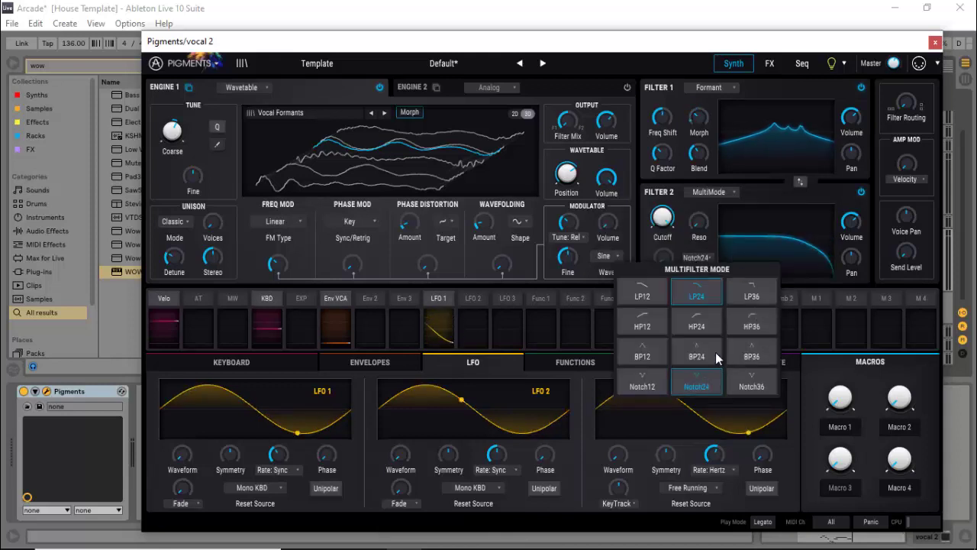
{"action": "left_click", "coordinate": [696, 382]}
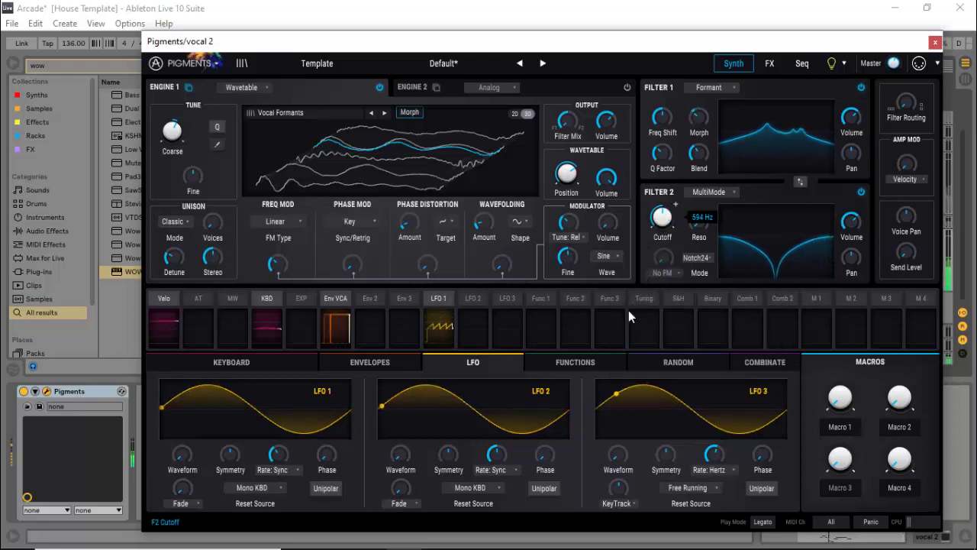
{"action": "left_click_drag", "start_coordinate": [700, 213], "coordinate": [703, 190]}
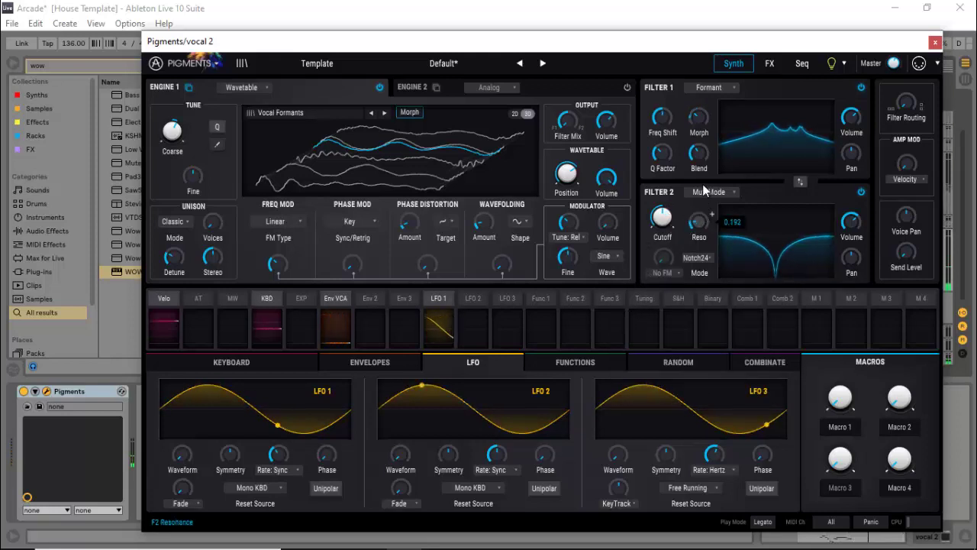
{"action": "left_click_drag", "start_coordinate": [662, 220], "coordinate": [666, 257]}
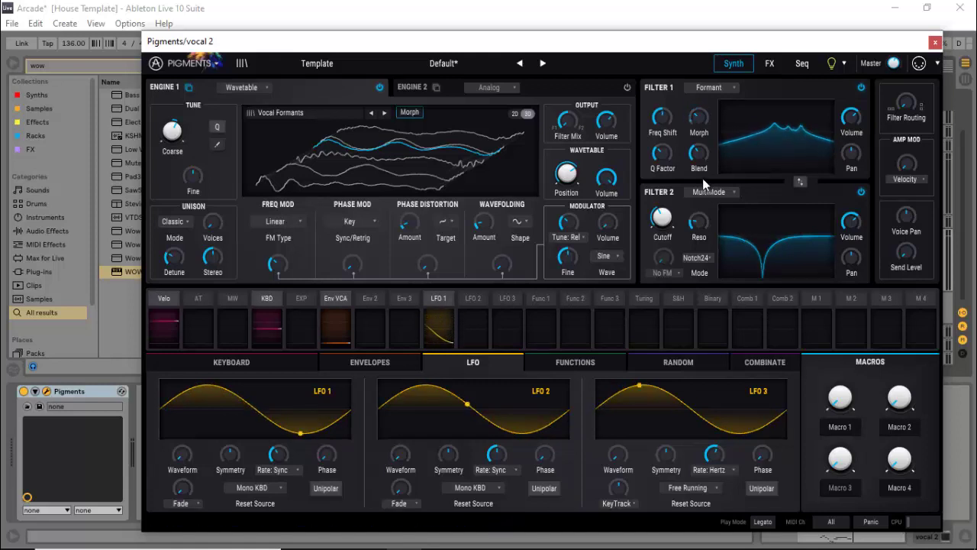
Replace the Bus A delay with Overdrive, with drive at about 0.31 and a reduced dry/wet mix.
{"action": "left_click", "coordinate": [769, 64]}
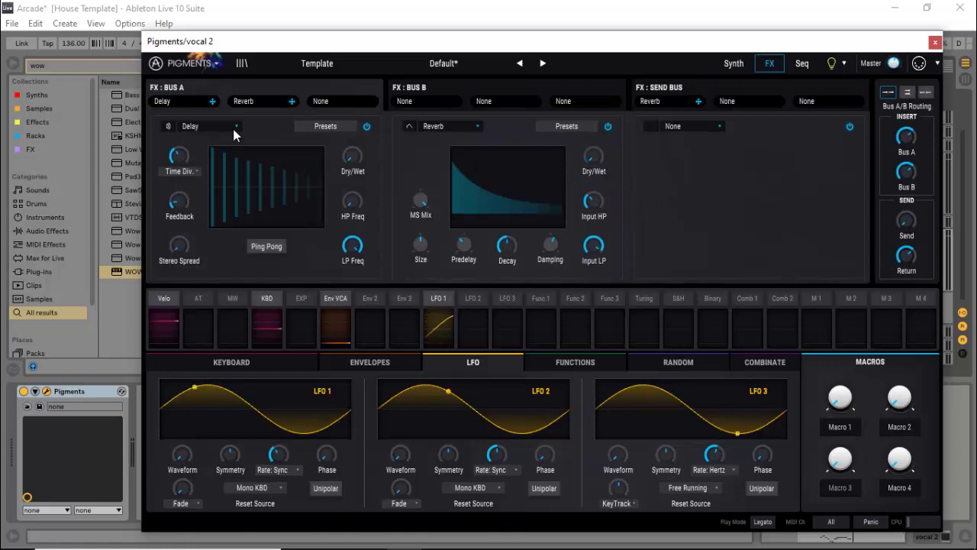
{"action": "left_click", "coordinate": [234, 130]}
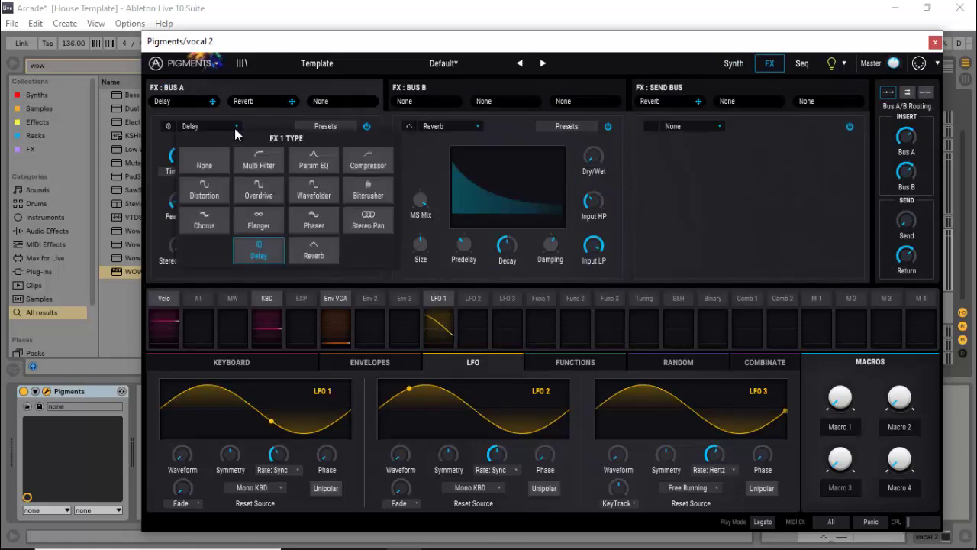
{"action": "left_click", "coordinate": [258, 197]}
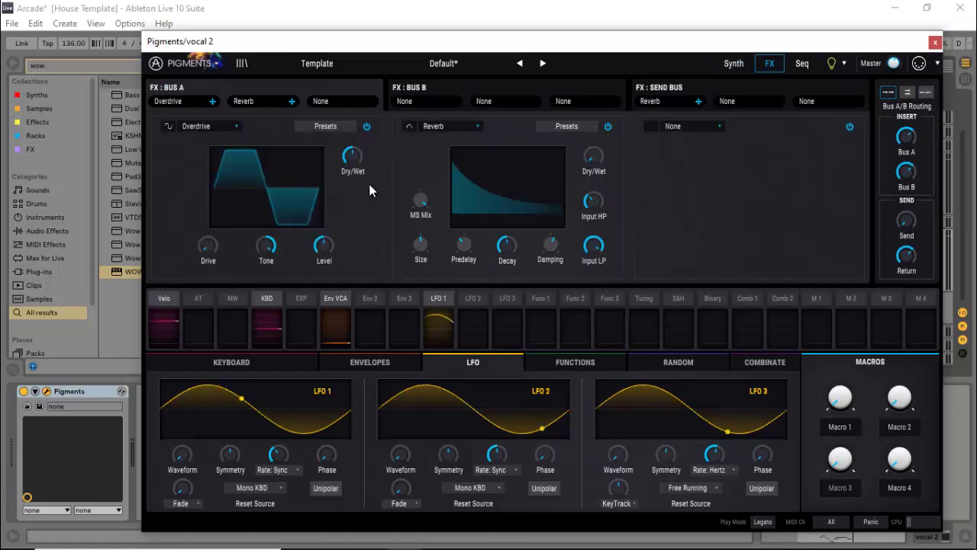
{"action": "mouse_move", "coordinate": [359, 158]}
{"action": "left_click_drag", "start_coordinate": [223, 261], "coordinate": [219, 199]}
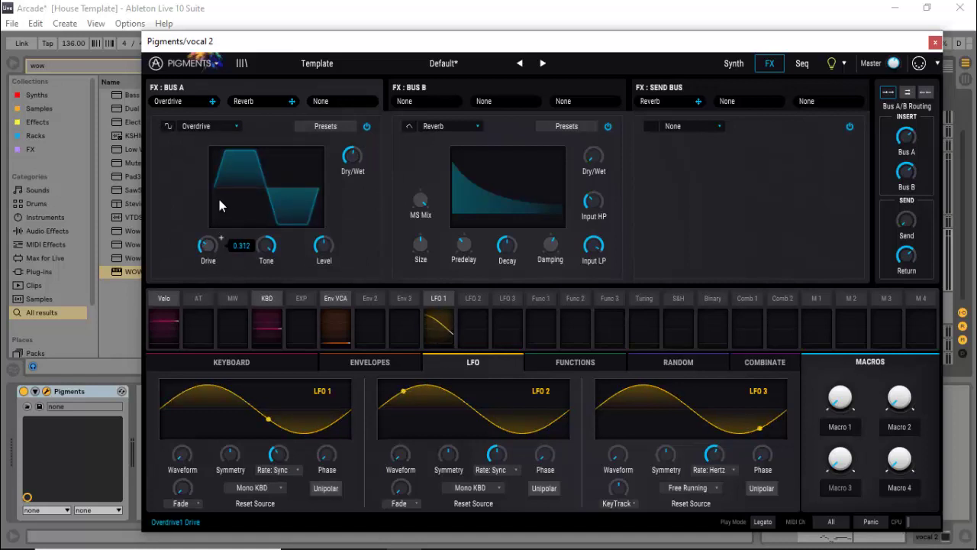
{"action": "left_click_drag", "start_coordinate": [352, 157], "coordinate": [347, 240]}
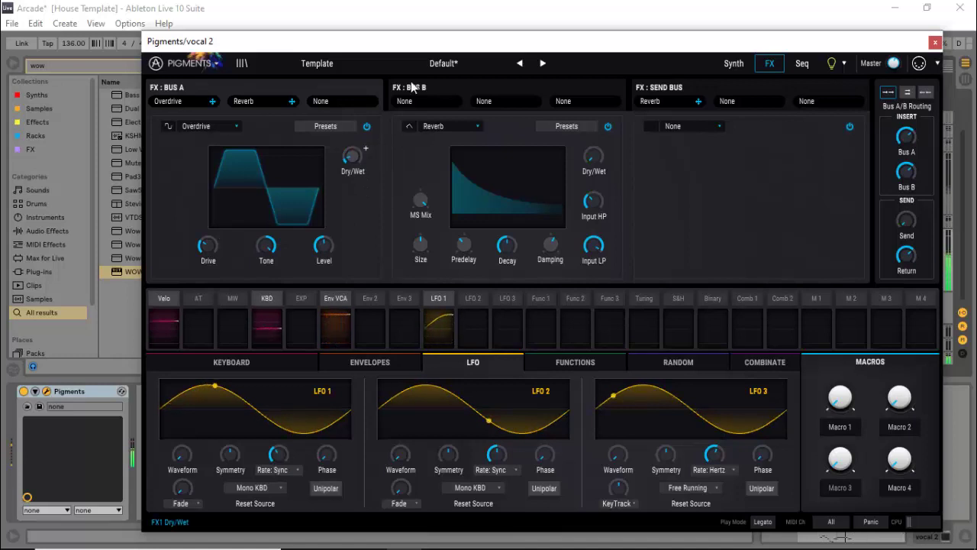
Turn off loop playback in the arrangement, keeping the Pigments editor open.
{"action": "left_click_drag", "start_coordinate": [427, 49], "coordinate": [430, 90]}
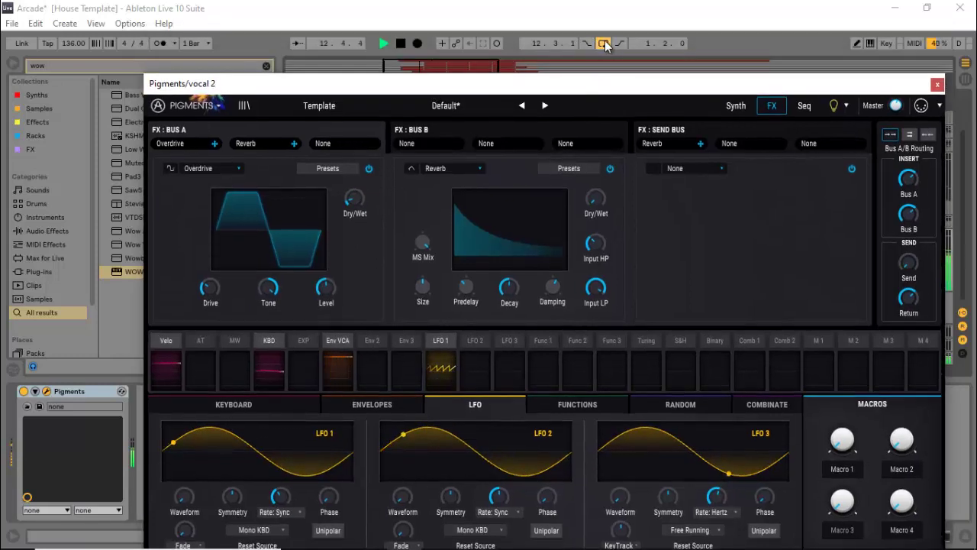
{"action": "left_click", "coordinate": [604, 41]}
{"action": "left_click_drag", "start_coordinate": [568, 88], "coordinate": [567, 46]}
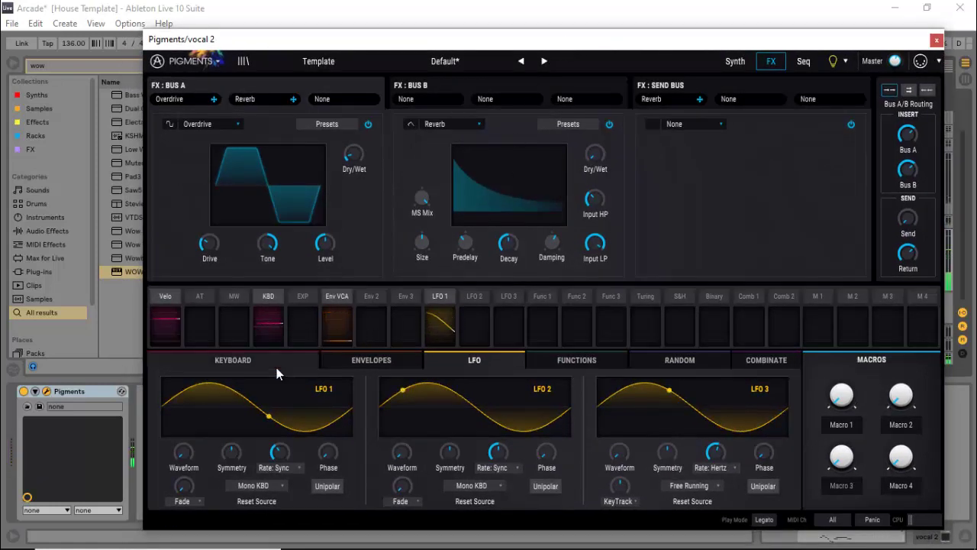
Set the Env VCA release to about 0.075 s and the Bus A reverb's dry/wet mix to about 40%.
{"action": "left_click", "coordinate": [368, 357]}
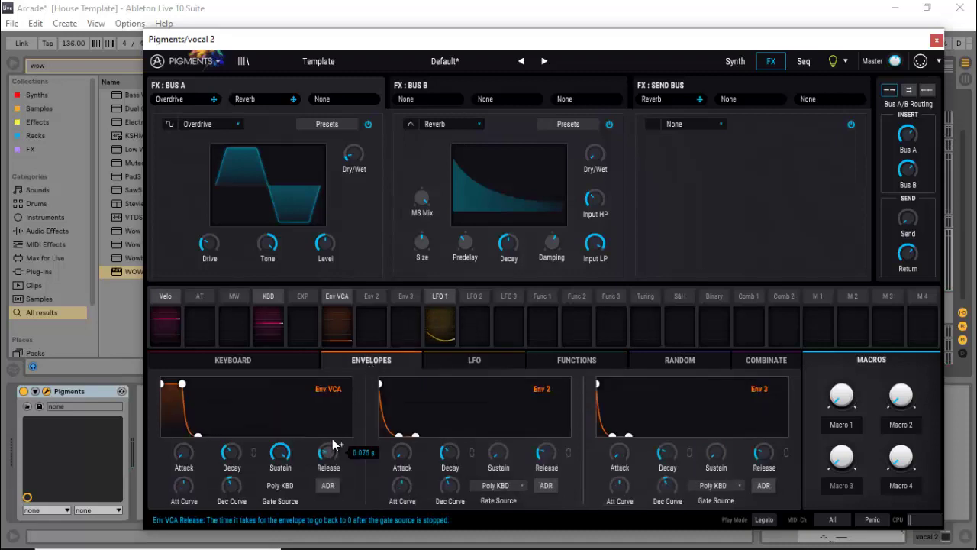
{"action": "scroll", "coordinate": [331, 450], "scroll_direction": "up", "scroll_amount": 2}
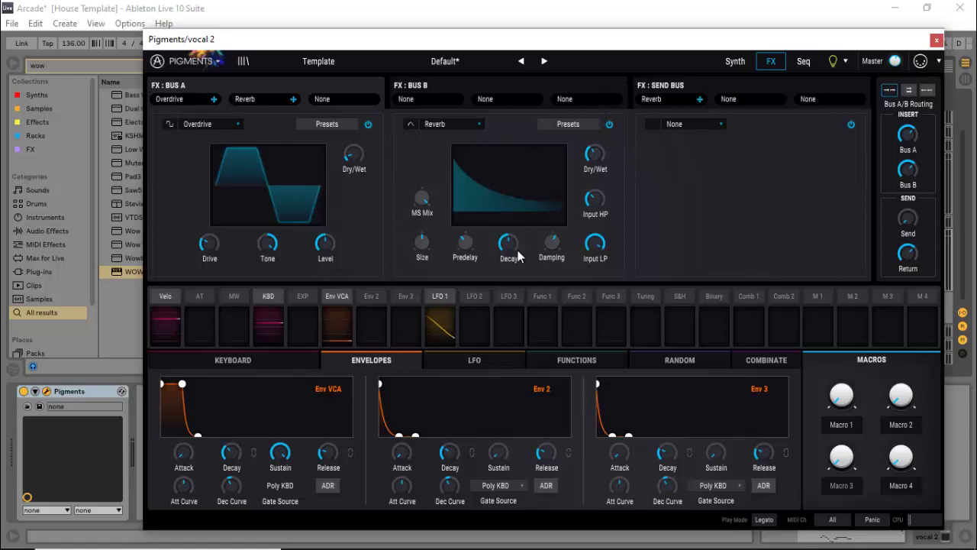
{"action": "left_click_drag", "start_coordinate": [603, 152], "coordinate": [599, 159]}
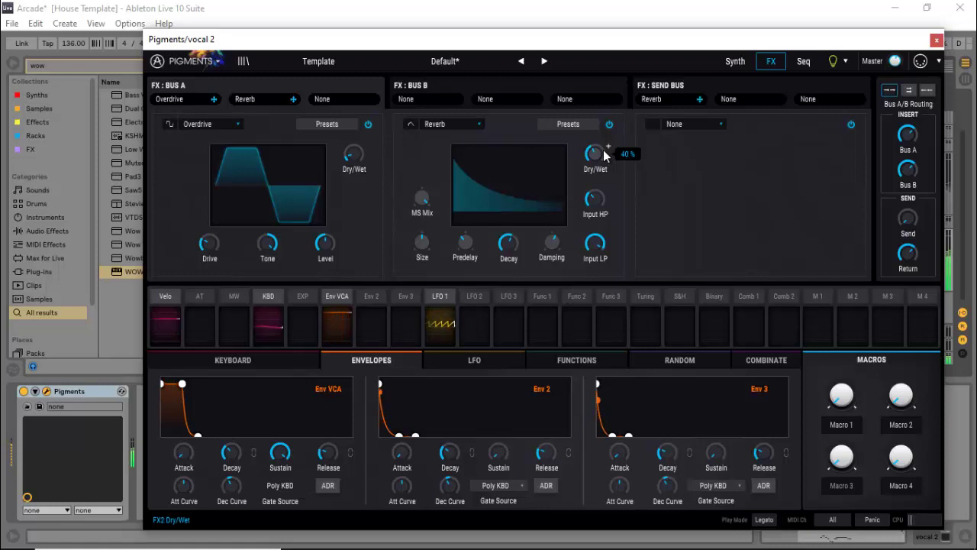
Close the Pigments editor, set the vocal 2 track volume to -5.2 dB and stop playback.
{"action": "left_click", "coordinate": [474, 360]}
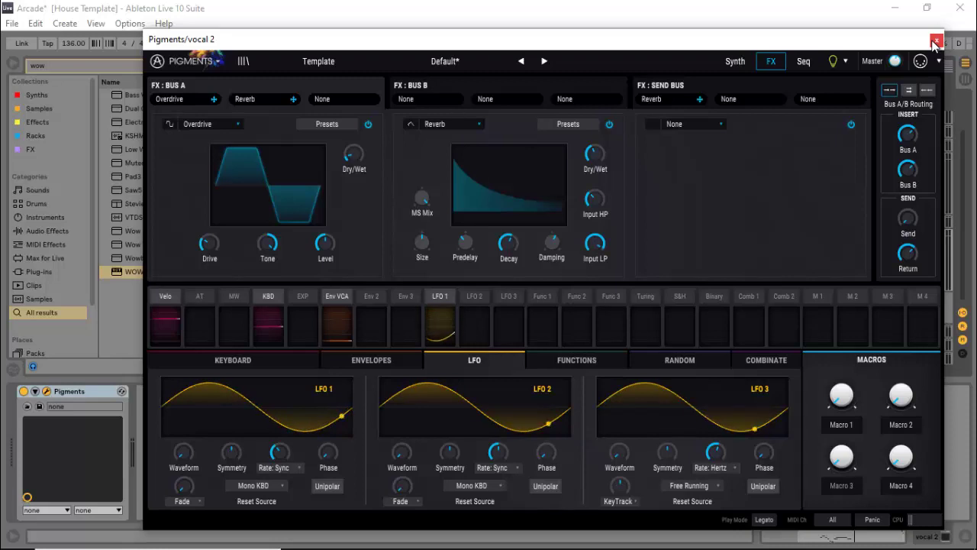
{"action": "left_click", "coordinate": [936, 40]}
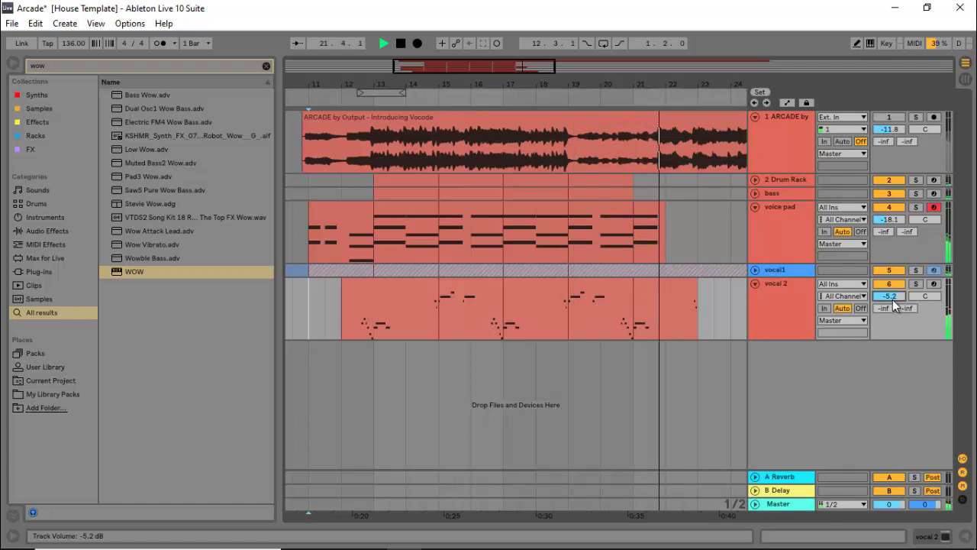
{"action": "key", "text": "space"}
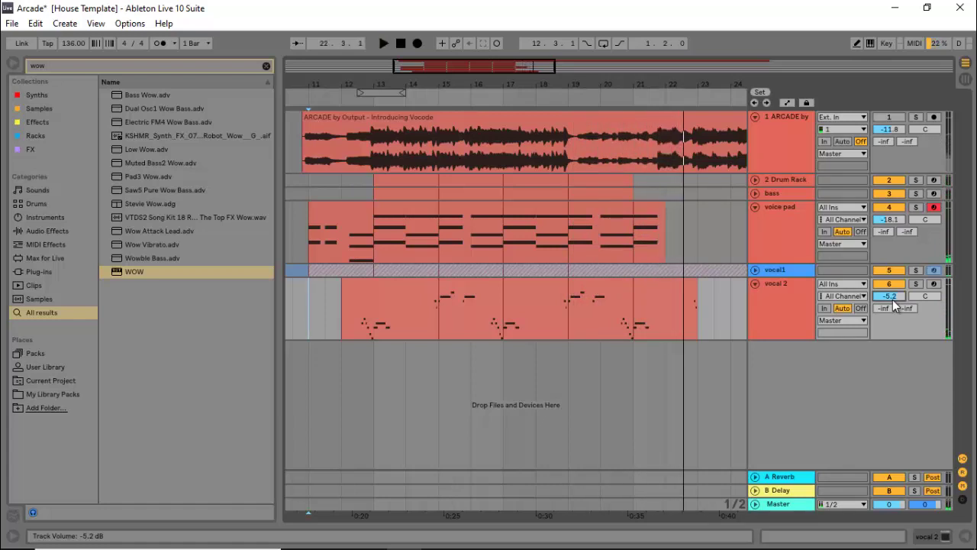